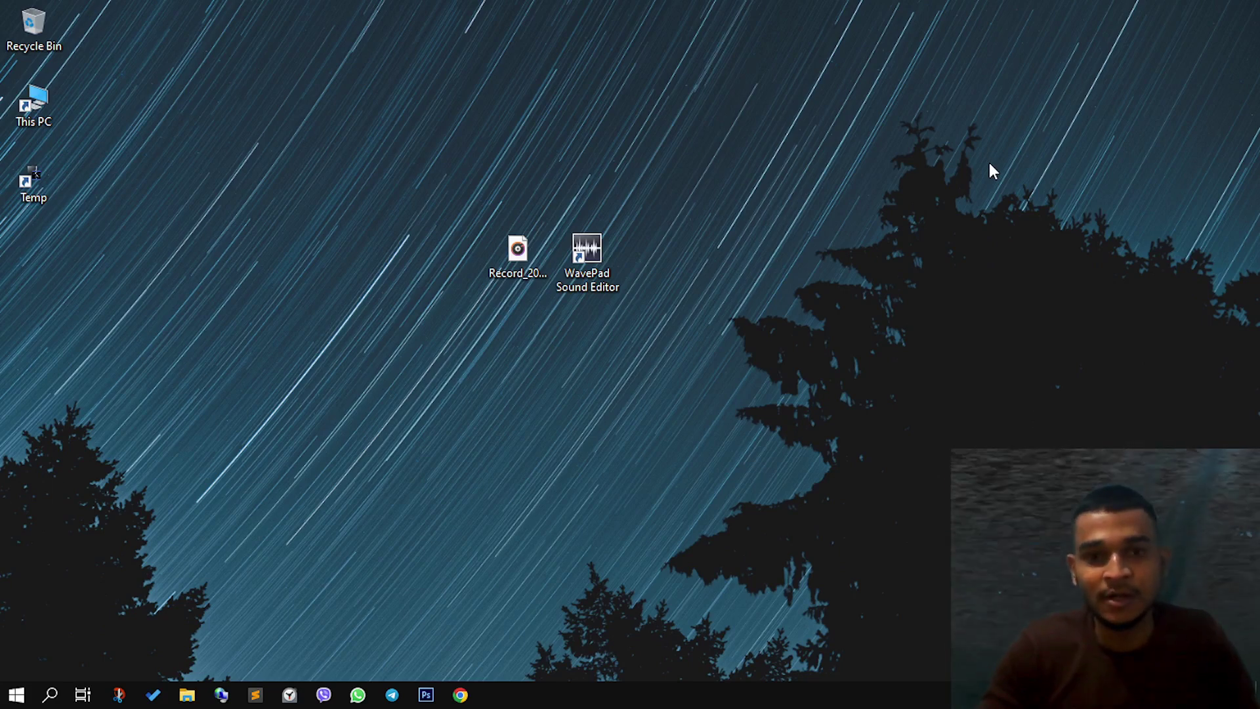
Select the WavePad Sound Editor shortcut on the desktop.
{"action": "left_click_drag", "start_coordinate": [663, 339], "coordinate": [549, 187]}
{"action": "left_click_drag", "start_coordinate": [665, 172], "coordinate": [540, 396]}
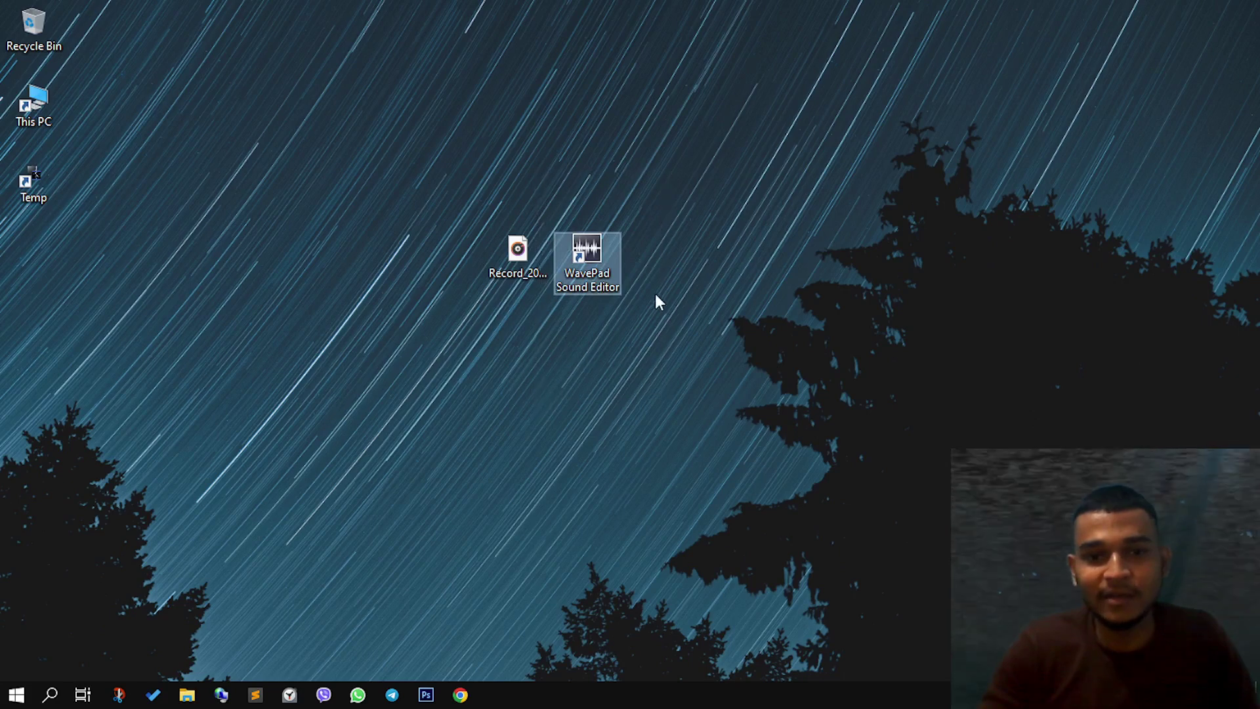
{"action": "left_click", "coordinate": [659, 301]}
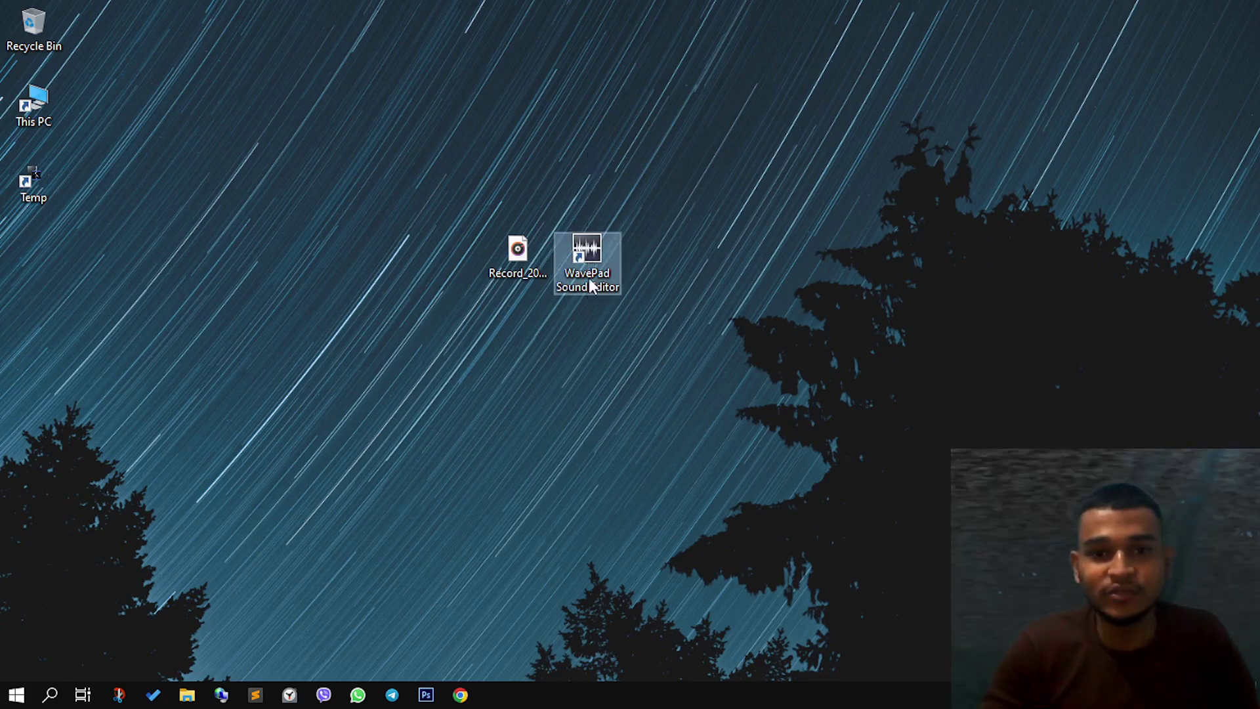
{"action": "left_click_drag", "start_coordinate": [597, 155], "coordinate": [610, 315]}
{"action": "left_click_drag", "start_coordinate": [698, 169], "coordinate": [545, 343]}
{"action": "left_click", "coordinate": [650, 241]}
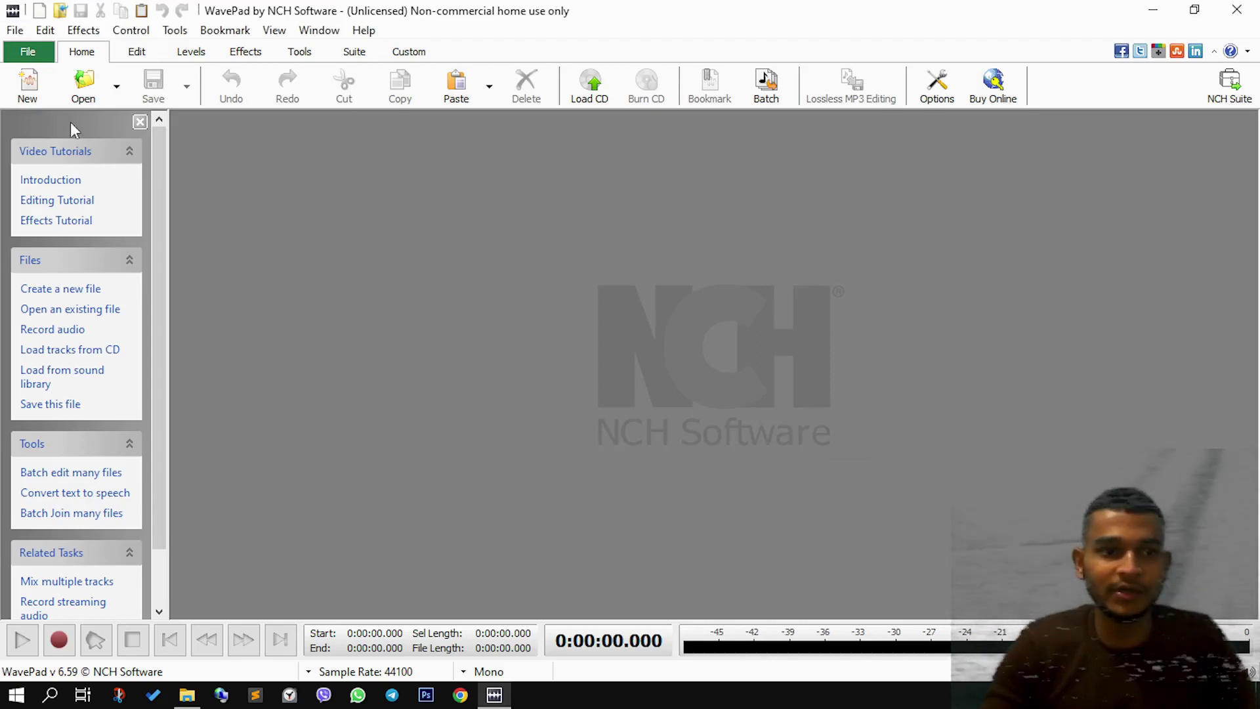
Open Record_2022Dec06_RhinoFix.mp3 from the Desktop folder.
{"action": "left_click", "coordinate": [92, 99]}
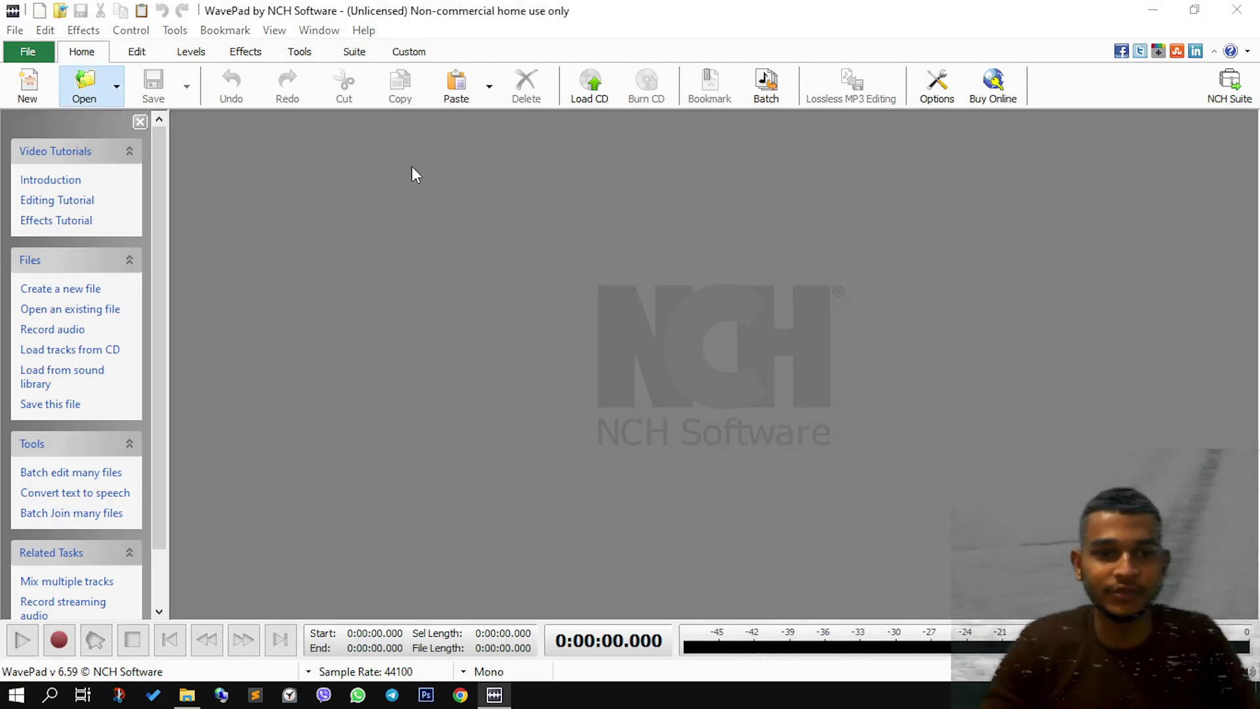
{"action": "scroll", "coordinate": [68, 177], "scroll_direction": "down", "scroll_amount": 5}
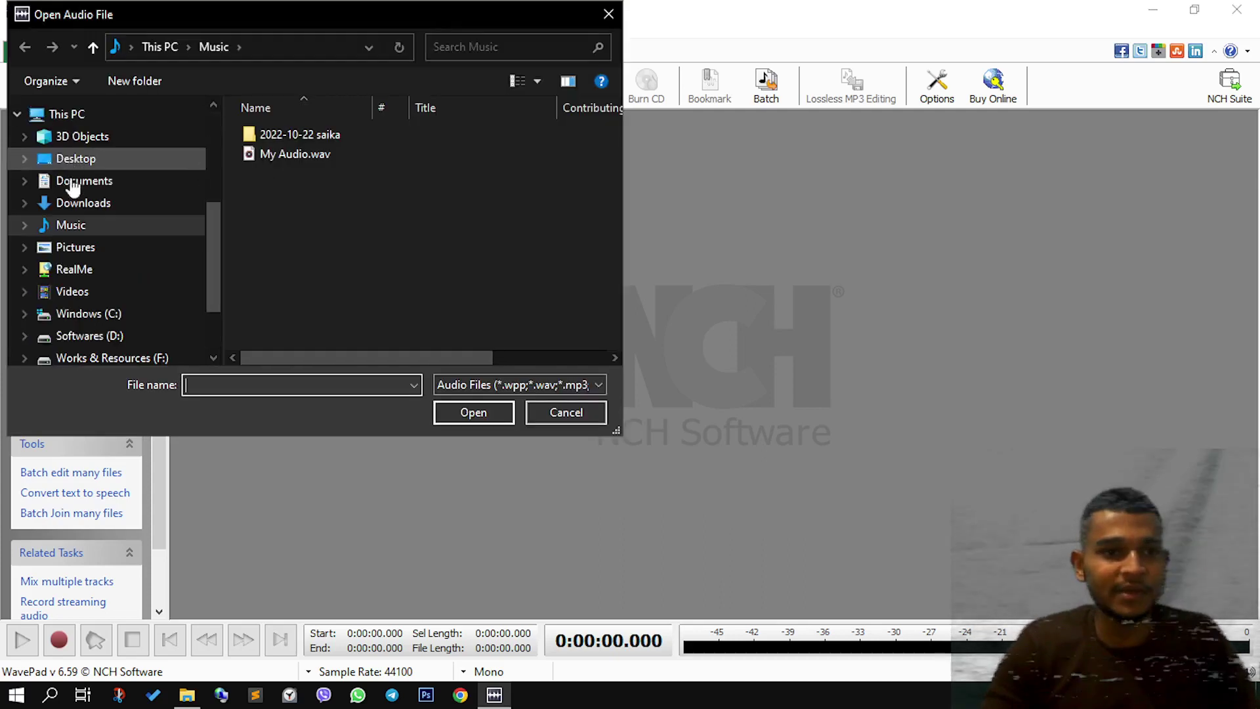
{"action": "scroll", "coordinate": [85, 296], "scroll_direction": "up", "scroll_amount": 3}
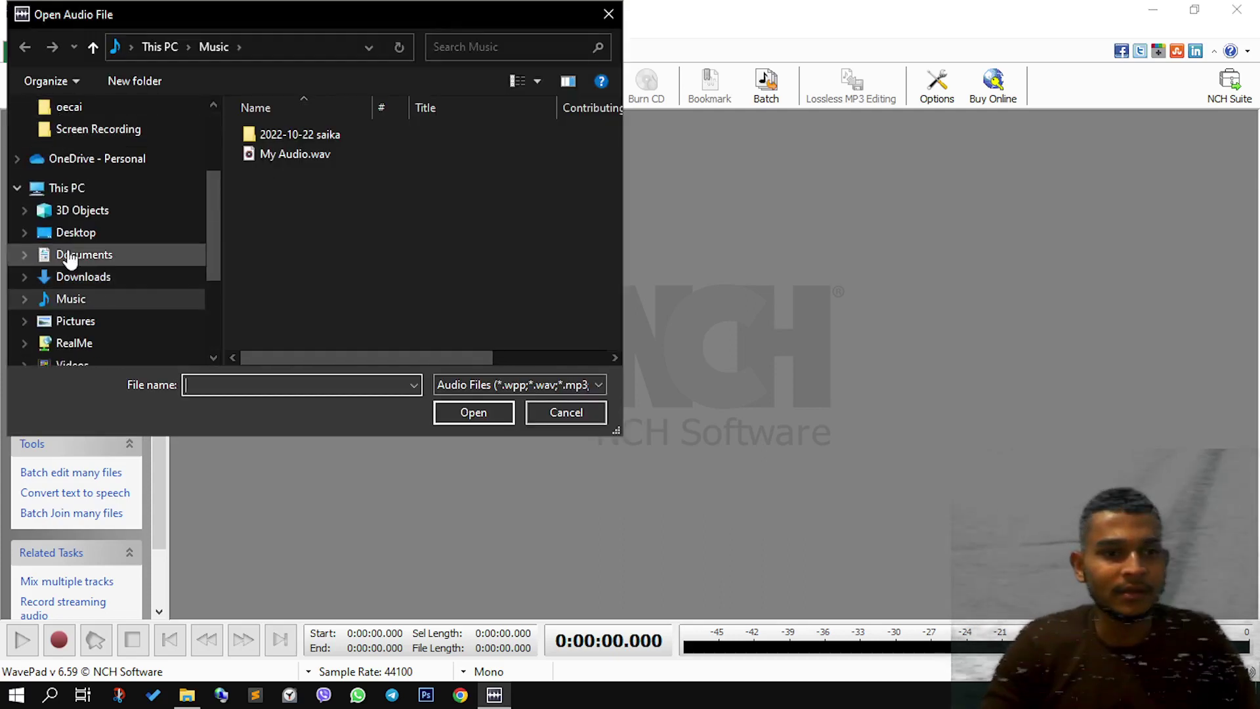
{"action": "left_click", "coordinate": [68, 238]}
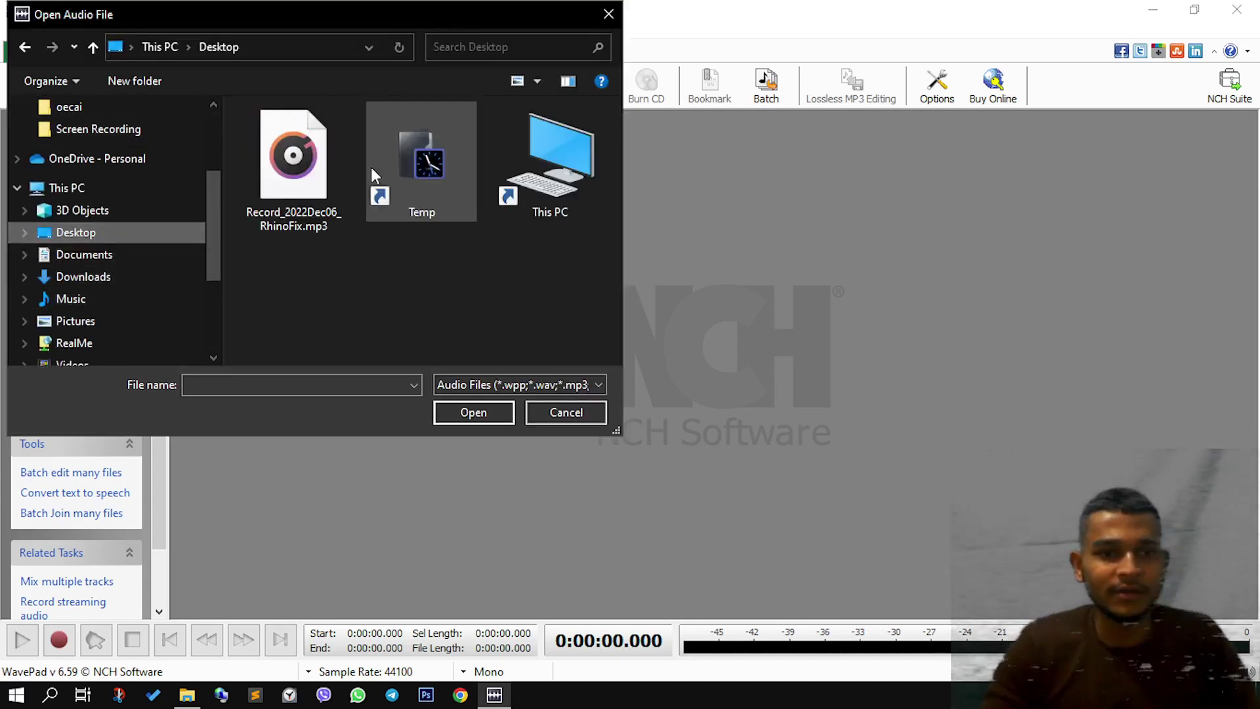
{"action": "left_click", "coordinate": [293, 156]}
{"action": "left_click", "coordinate": [457, 404]}
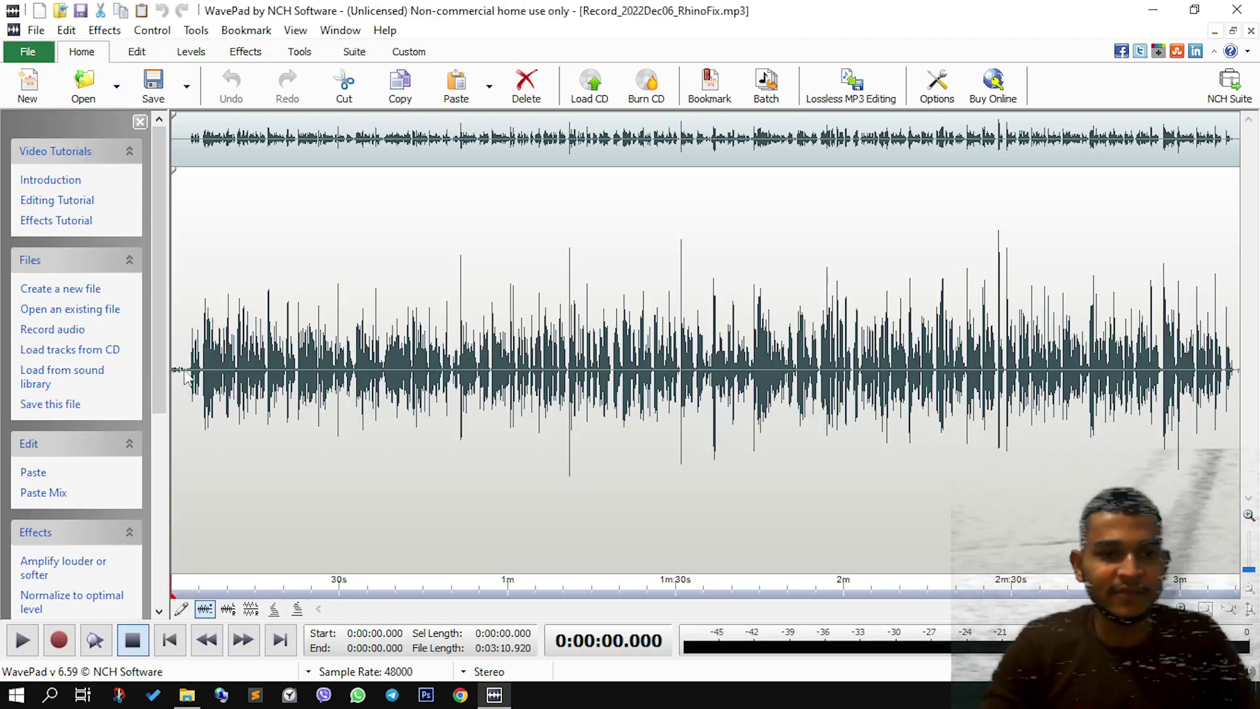
Select the full 3:10.920 recording with Ctrl+A.
{"action": "left_click", "coordinate": [206, 306]}
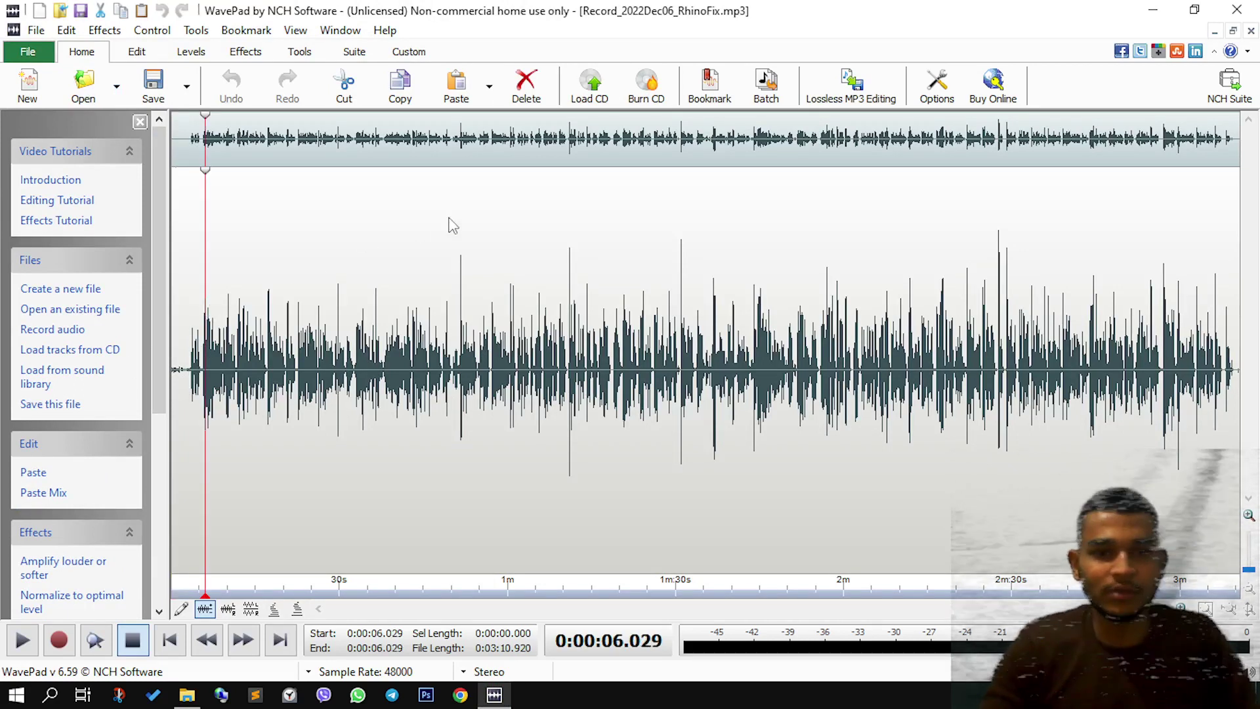
{"action": "key", "text": "ctrl+a"}
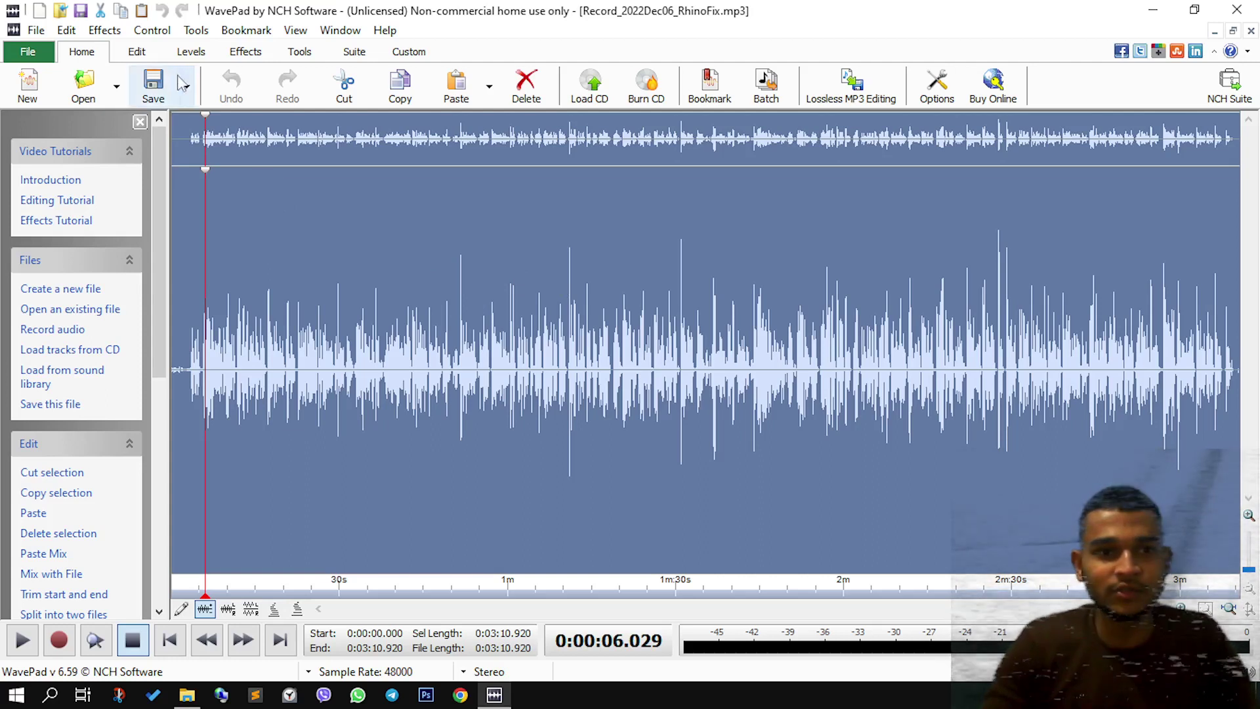
{"action": "left_click", "coordinate": [192, 52]}
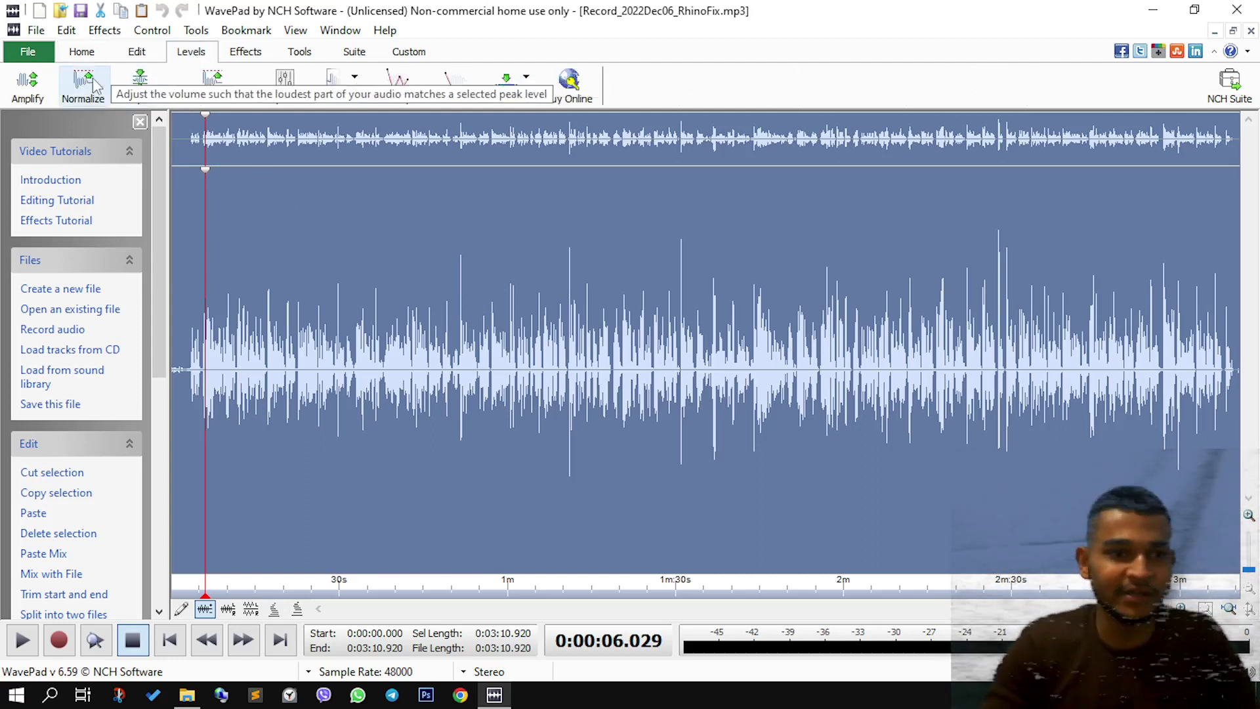
Apply Normalize to the whole recording, keeping the peak level at 100%.
{"action": "left_click", "coordinate": [88, 52]}
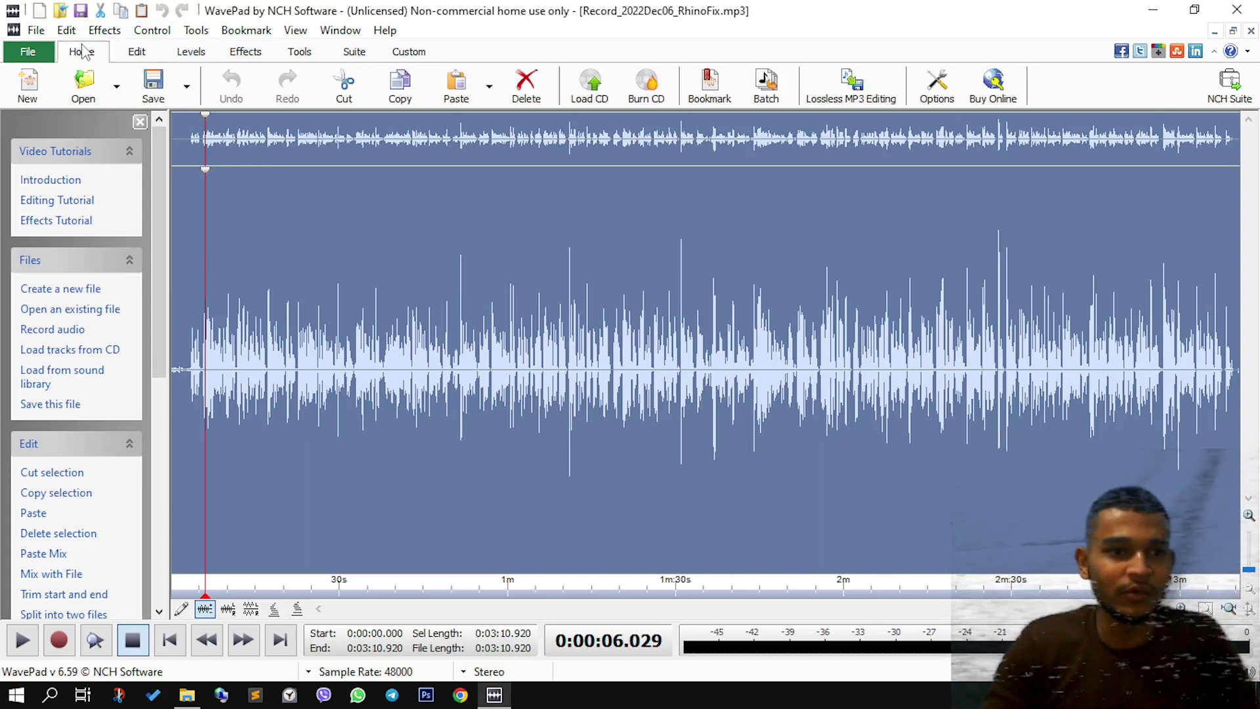
{"action": "left_click", "coordinate": [191, 54]}
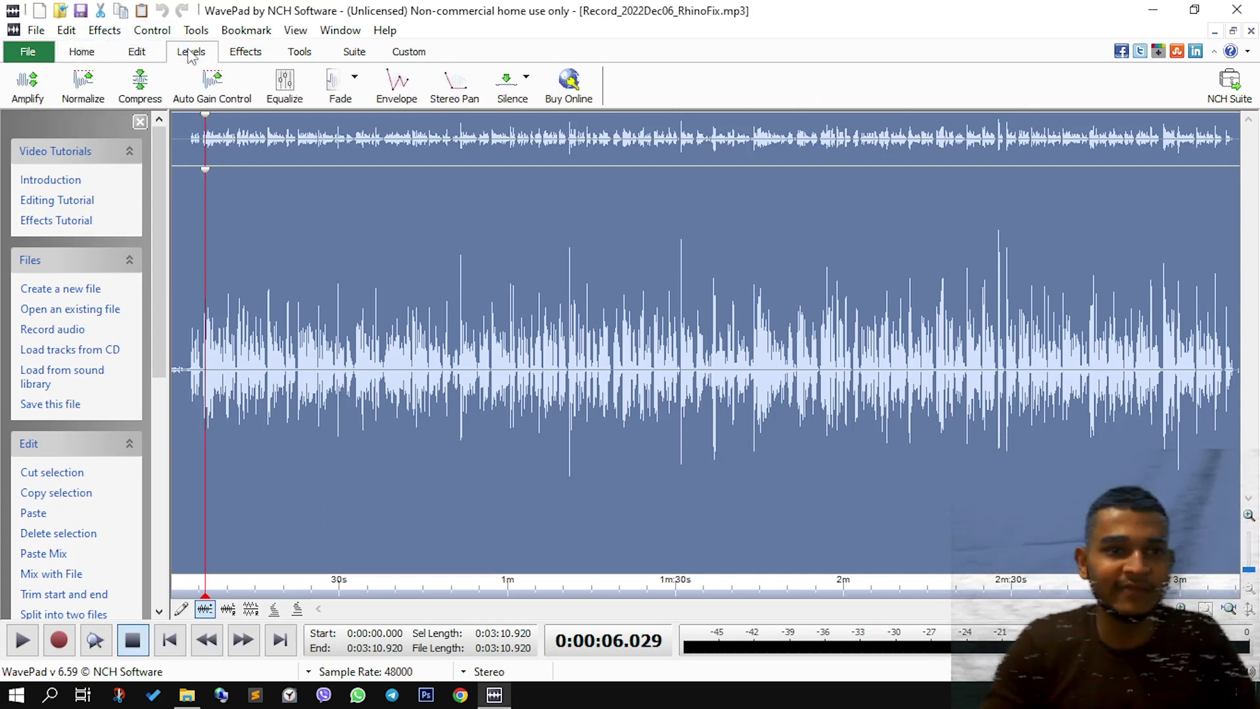
{"action": "left_click", "coordinate": [79, 95]}
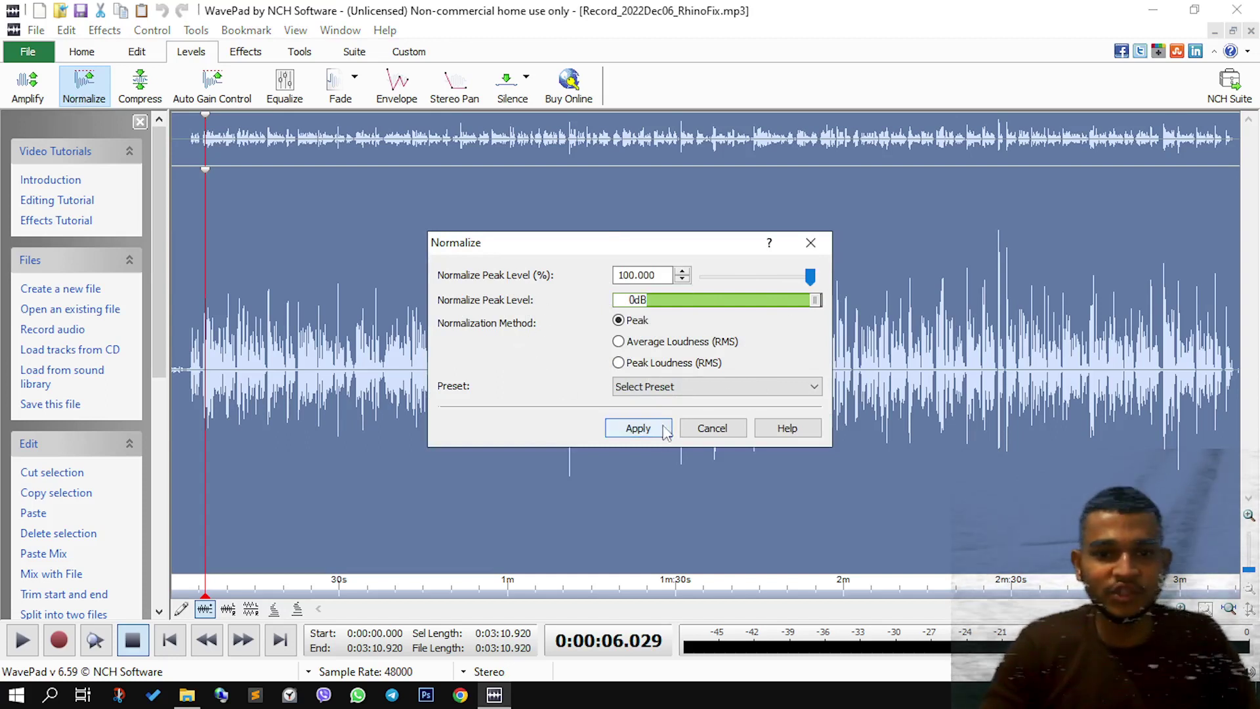
{"action": "left_click", "coordinate": [645, 430]}
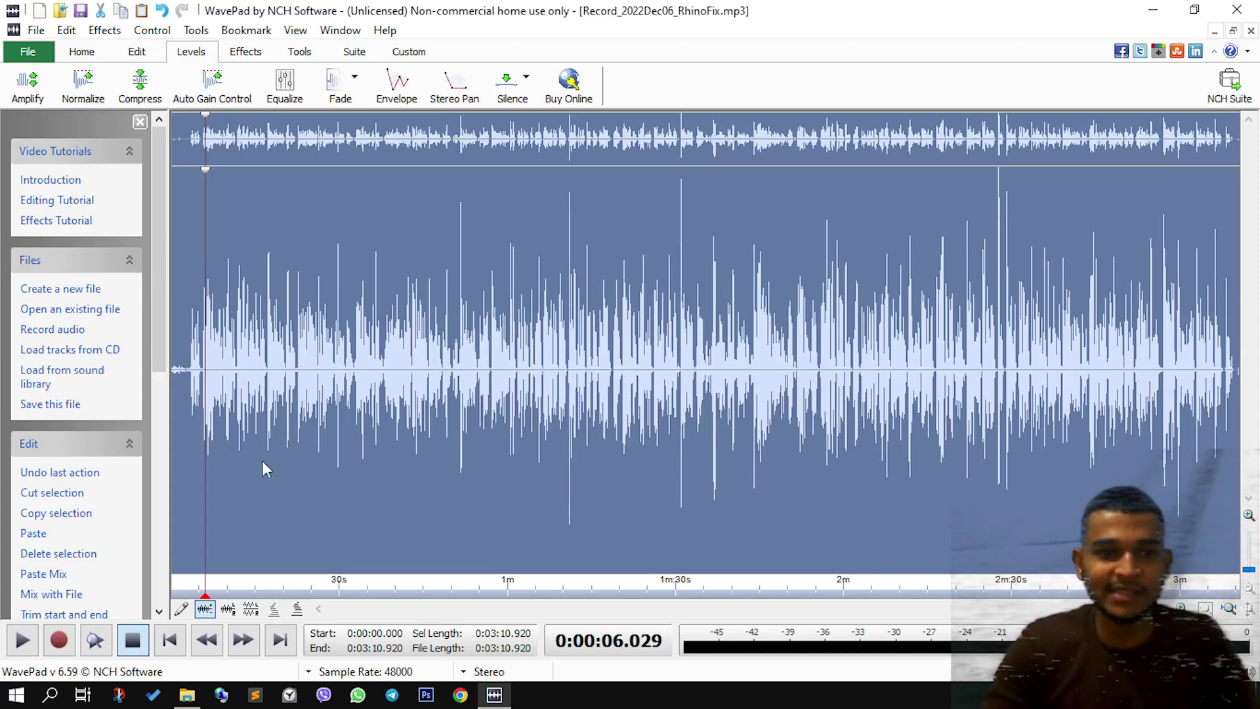
Zoom into the start of the waveform and try selecting the quiet opening.
{"action": "left_click", "coordinate": [215, 409]}
{"action": "scroll", "coordinate": [215, 408], "scroll_direction": "up", "scroll_amount": 5}
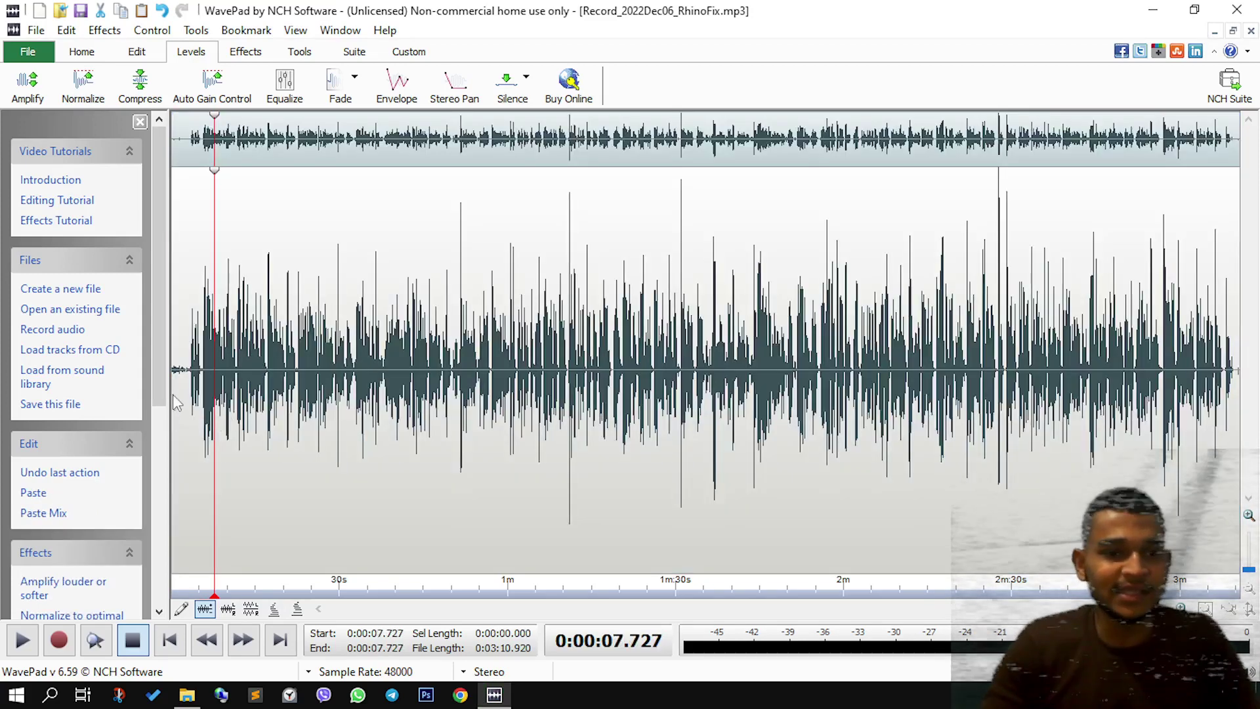
{"action": "scroll", "coordinate": [183, 395], "scroll_direction": "down", "scroll_amount": 5}
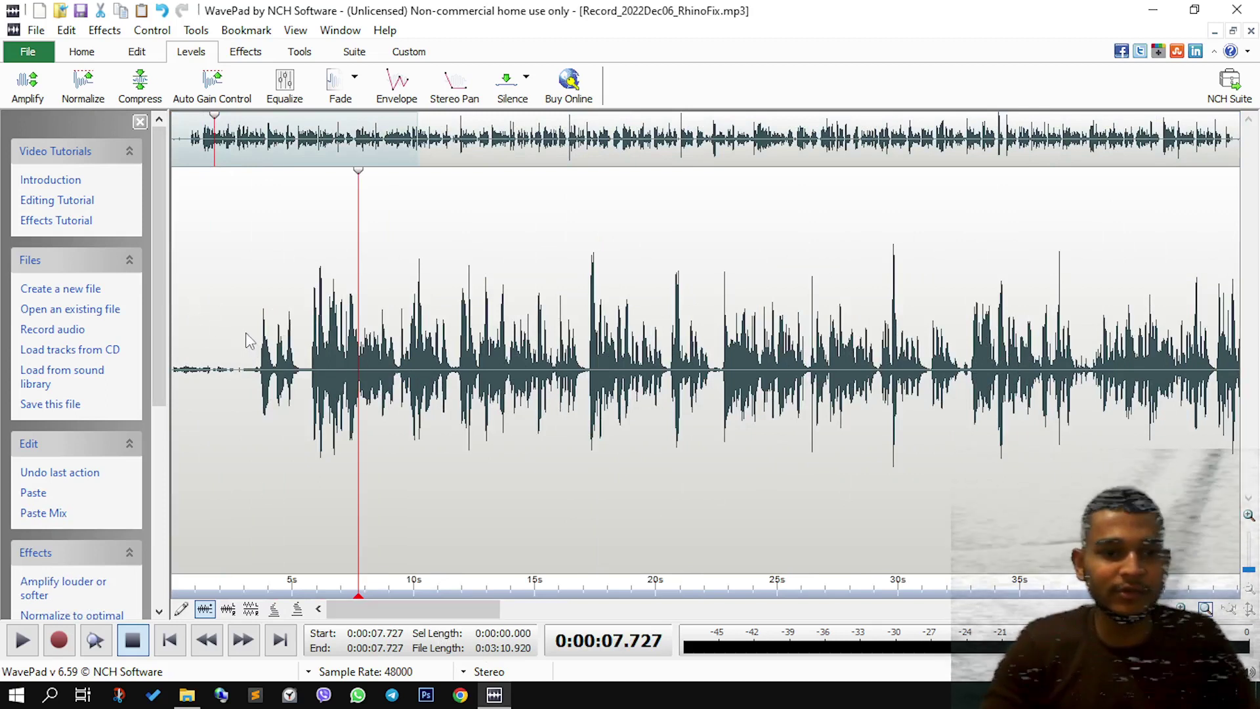
{"action": "left_click_drag", "start_coordinate": [239, 328], "coordinate": [137, 335]}
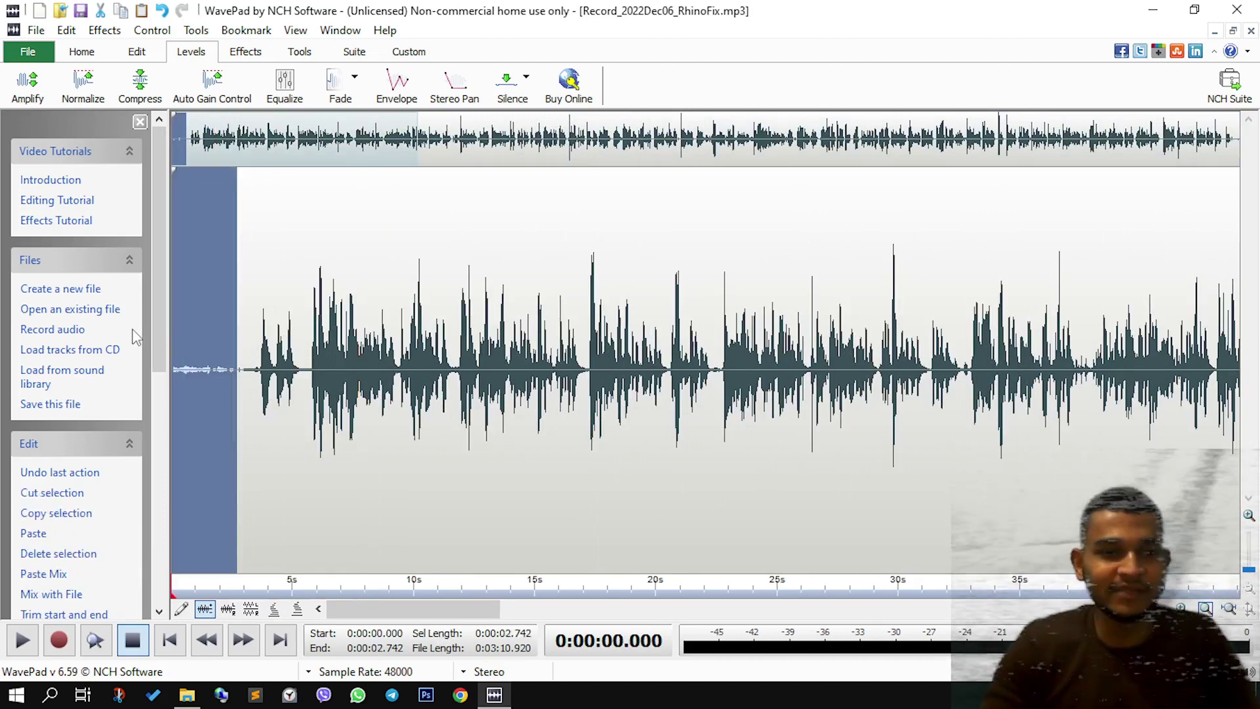
{"action": "left_click", "coordinate": [254, 319]}
{"action": "left_click", "coordinate": [226, 320]}
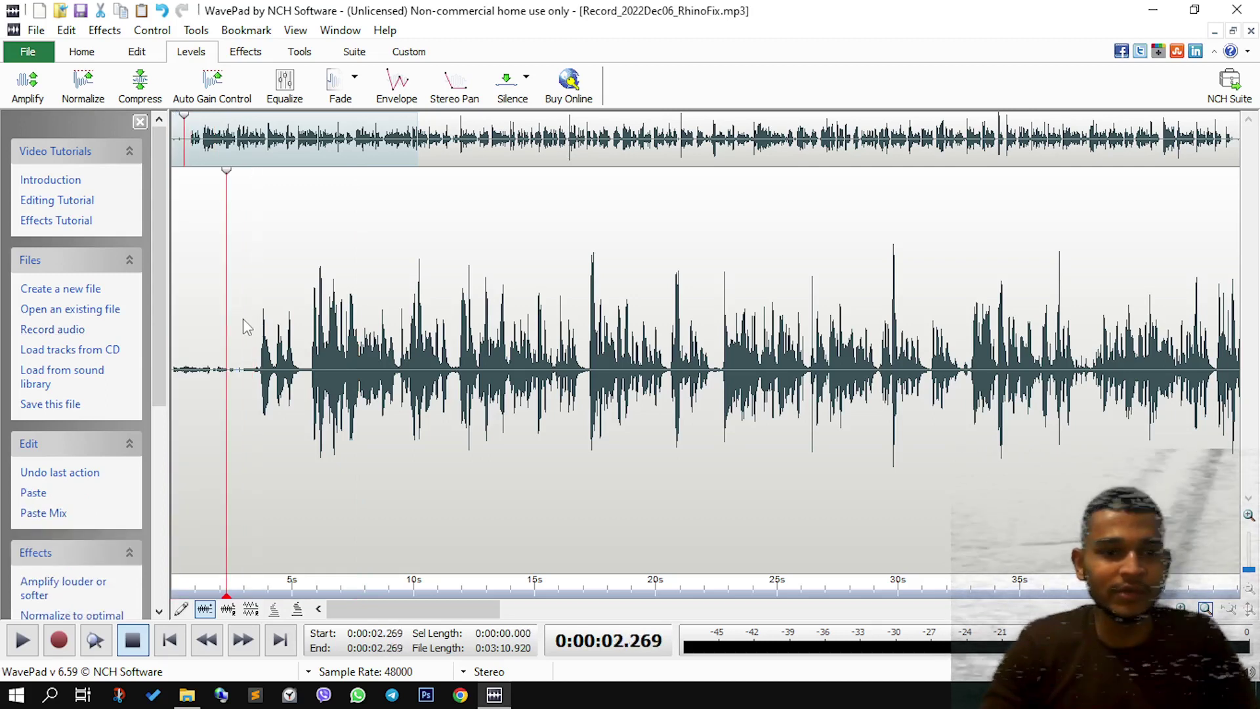
{"action": "left_click", "coordinate": [244, 319]}
{"action": "left_click_drag", "start_coordinate": [236, 320], "coordinate": [698, 318]}
{"action": "left_click", "coordinate": [205, 316]}
Select the first 3 seconds of background noise before speech begins.
{"action": "scroll", "coordinate": [697, 318], "scroll_direction": "down", "scroll_amount": 5}
{"action": "left_click", "coordinate": [244, 328]}
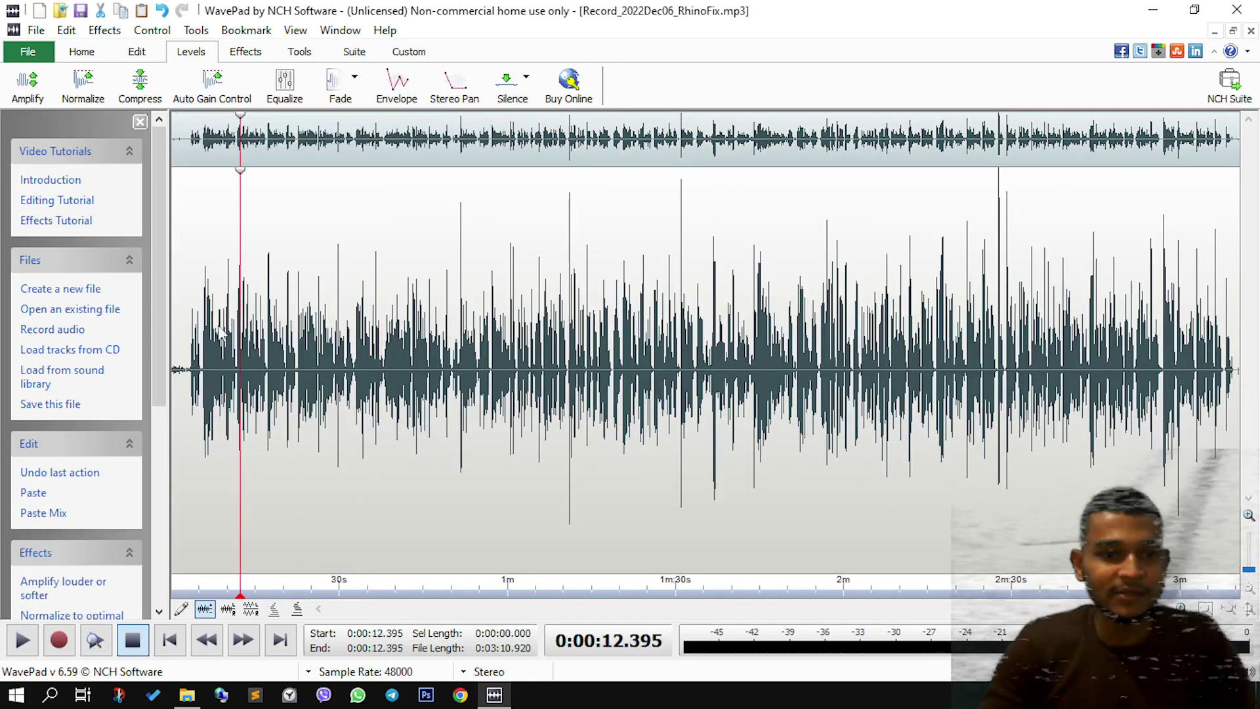
{"action": "scroll", "coordinate": [210, 335], "scroll_direction": "up", "scroll_amount": 5}
{"action": "scroll", "coordinate": [195, 359], "scroll_direction": "down", "scroll_amount": 5}
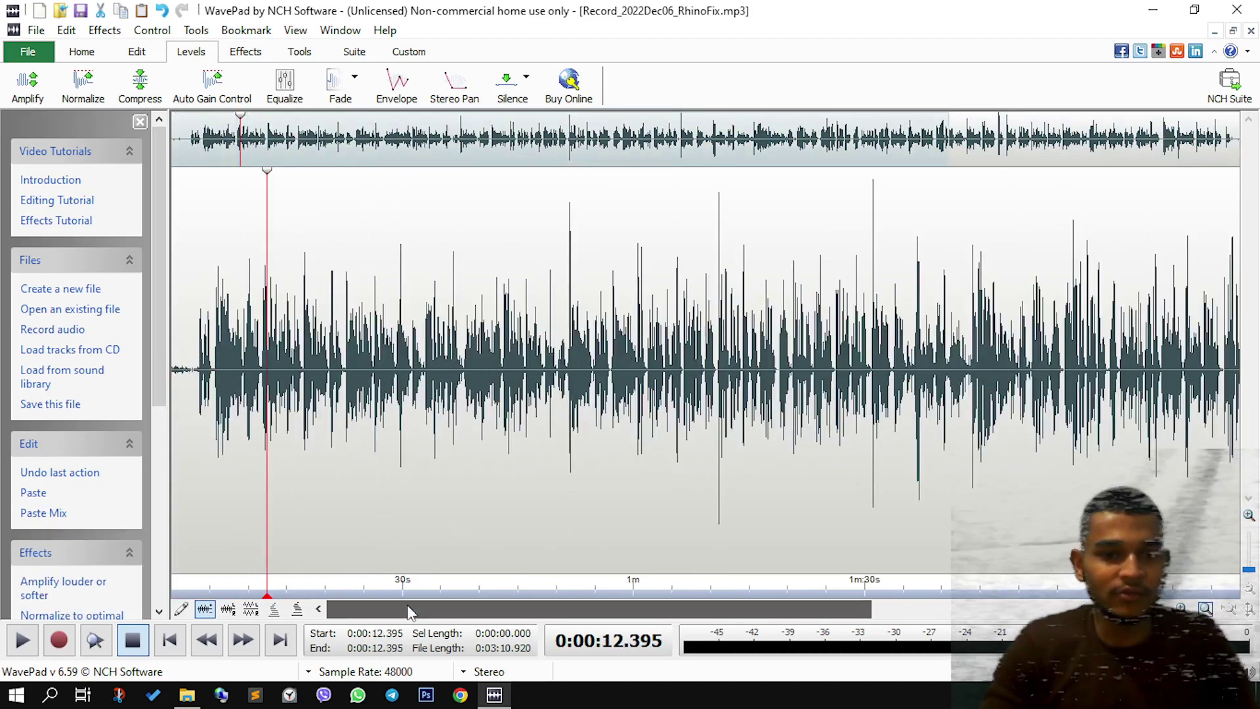
{"action": "left_click_drag", "start_coordinate": [194, 355], "coordinate": [163, 351]}
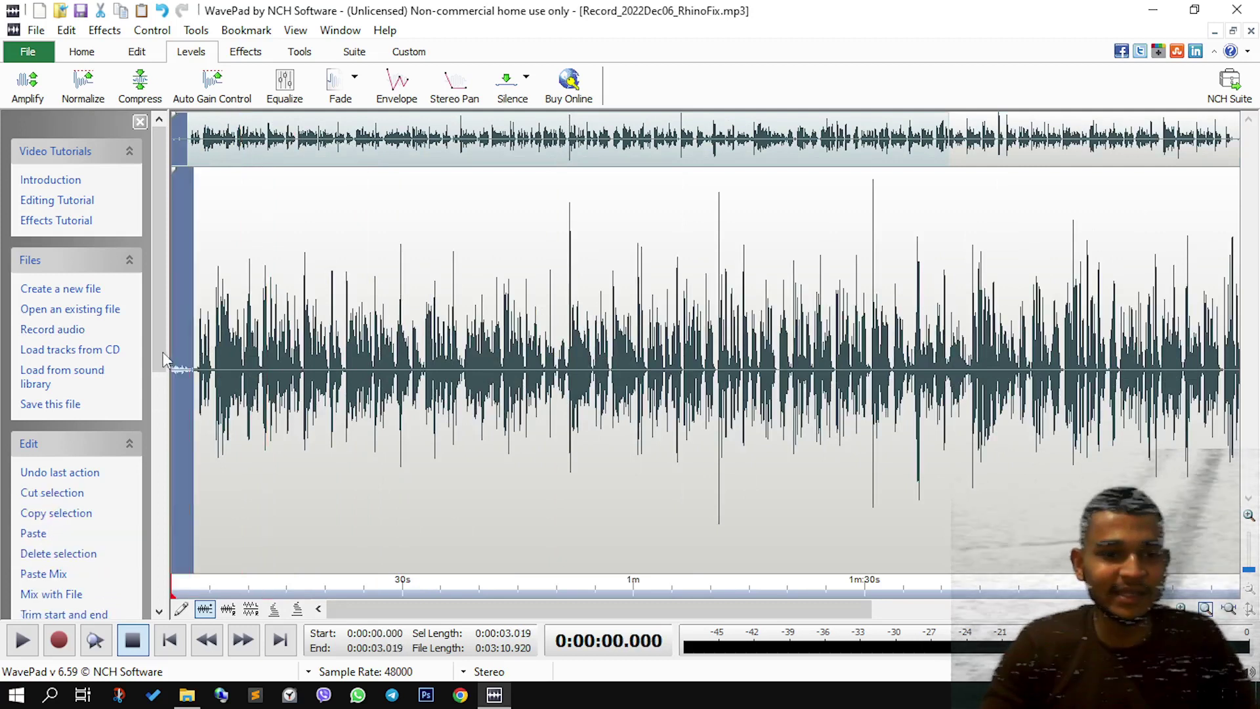
{"action": "left_click", "coordinate": [252, 58]}
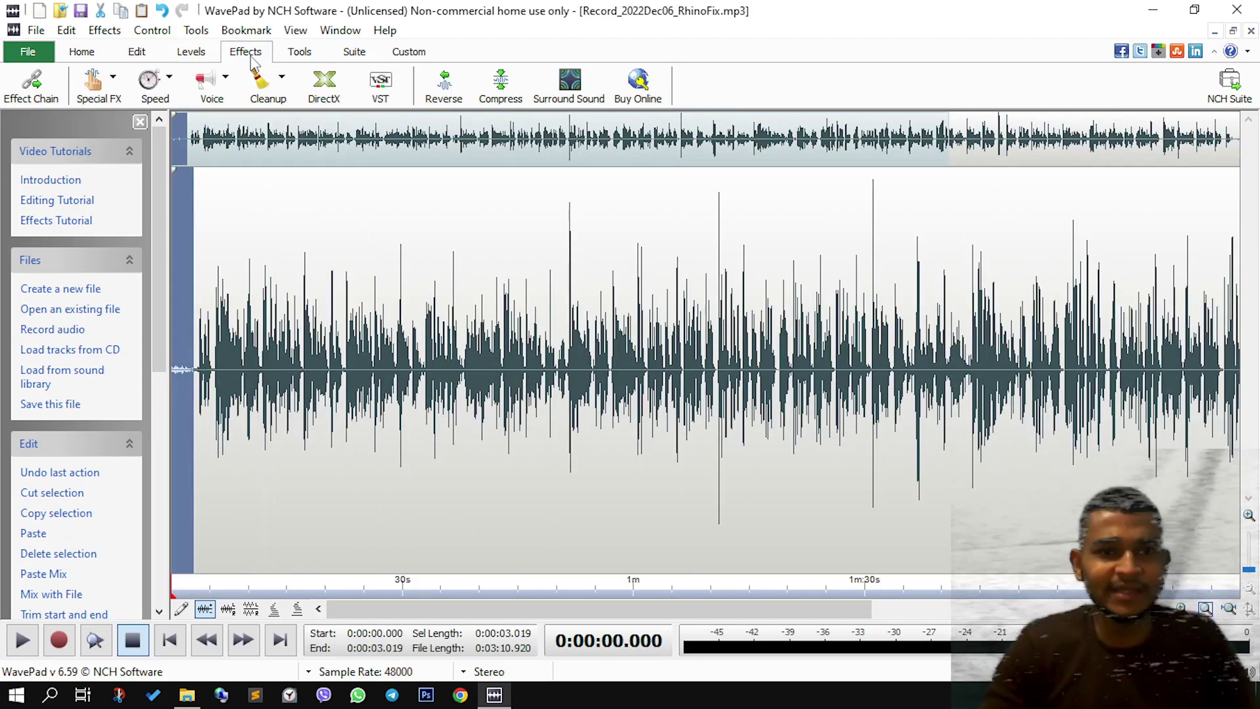
Grab a noise sample from the selected 3-second quiet opening.
{"action": "left_click", "coordinate": [262, 81]}
{"action": "mouse_move", "coordinate": [320, 105]}
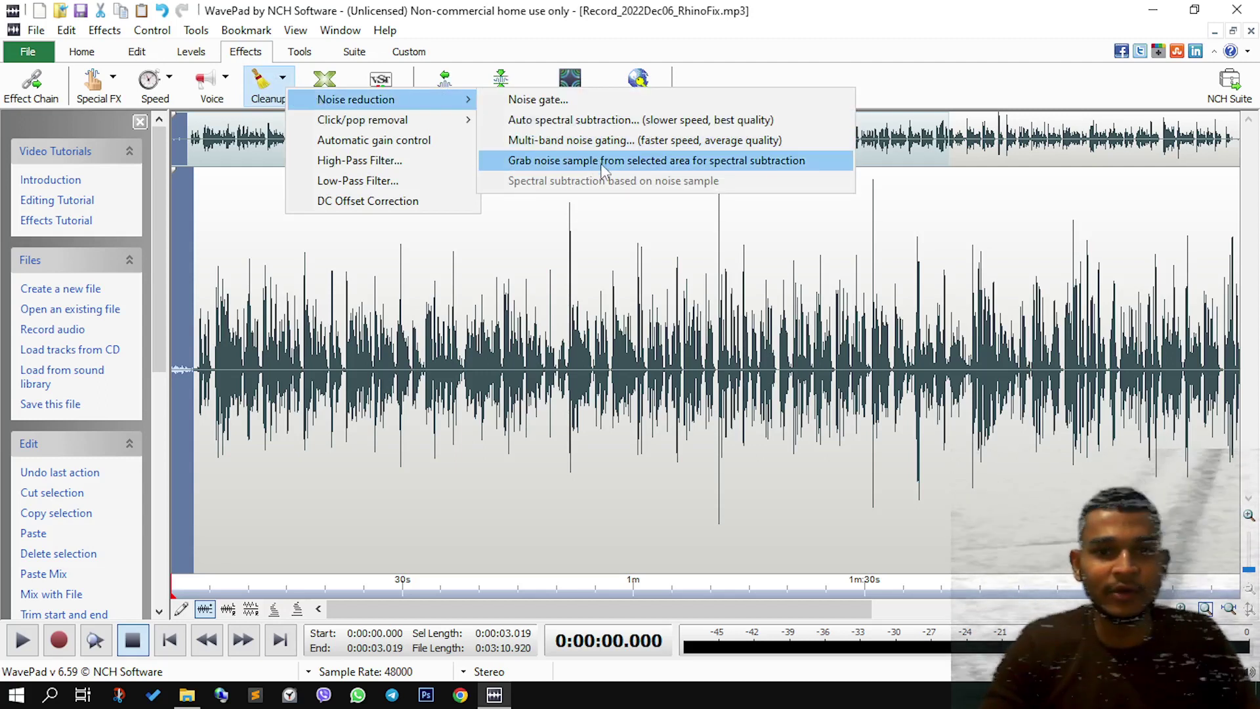
{"action": "left_click", "coordinate": [648, 161]}
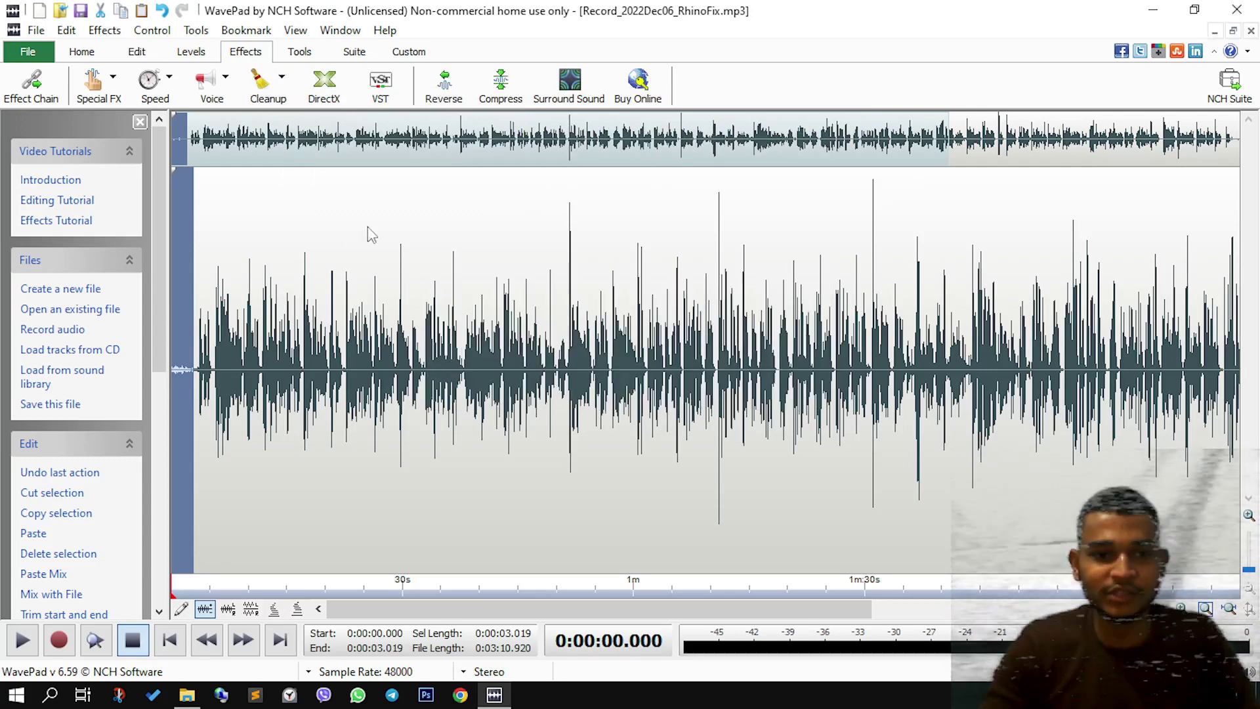
Select the whole recording again with Ctrl+A.
{"action": "scroll", "coordinate": [190, 367], "scroll_direction": "up", "scroll_amount": 5}
{"action": "scroll", "coordinate": [194, 369], "scroll_direction": "down", "scroll_amount": 5}
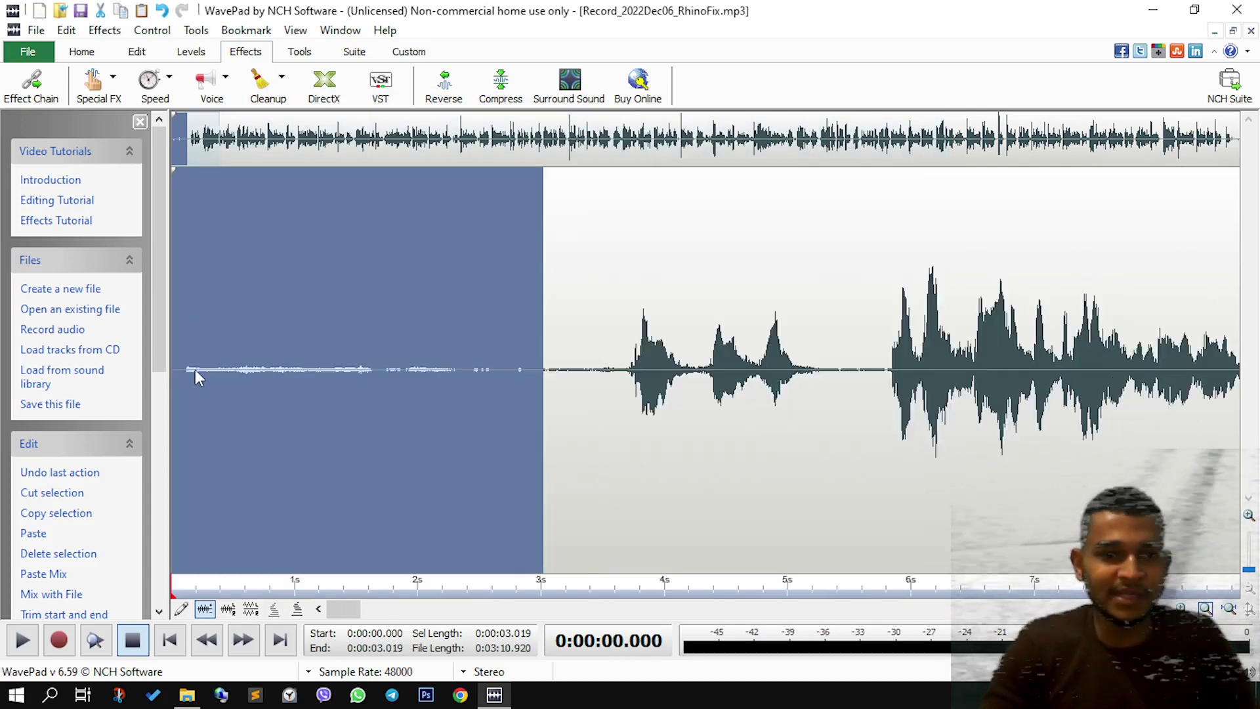
{"action": "scroll", "coordinate": [195, 369], "scroll_direction": "down", "scroll_amount": 3}
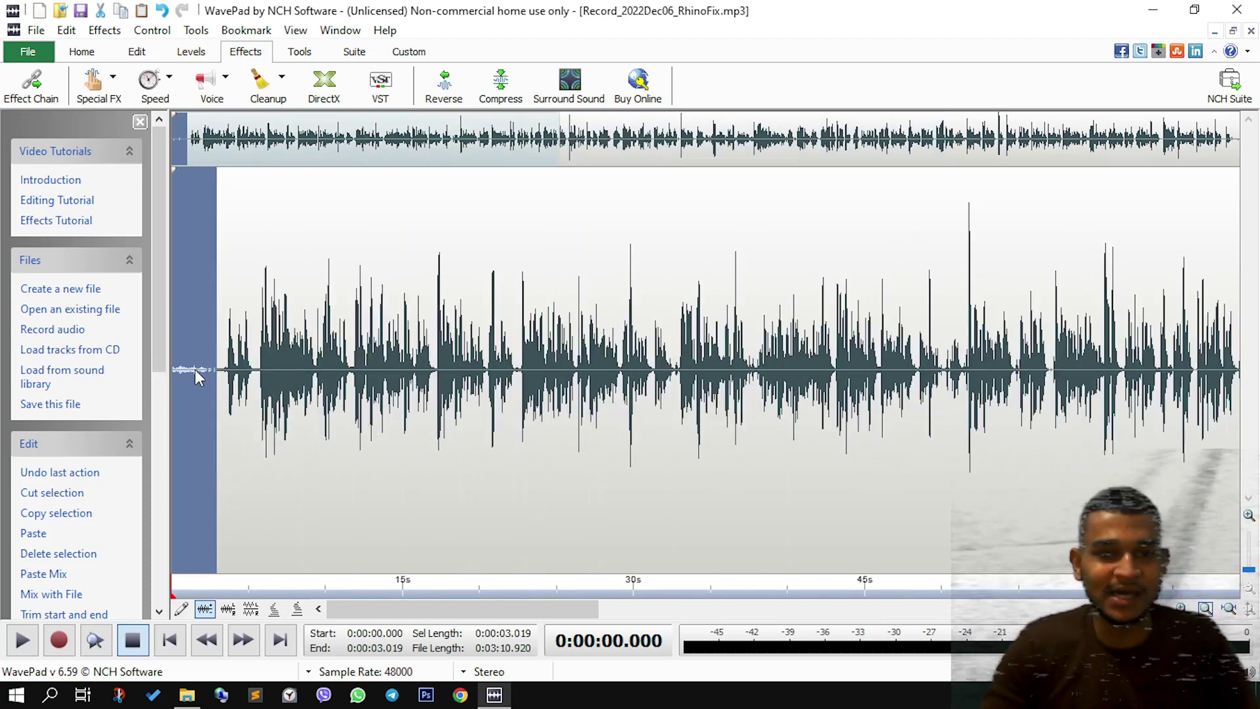
{"action": "left_click", "coordinate": [334, 273]}
{"action": "key", "text": "ctrl+a"}
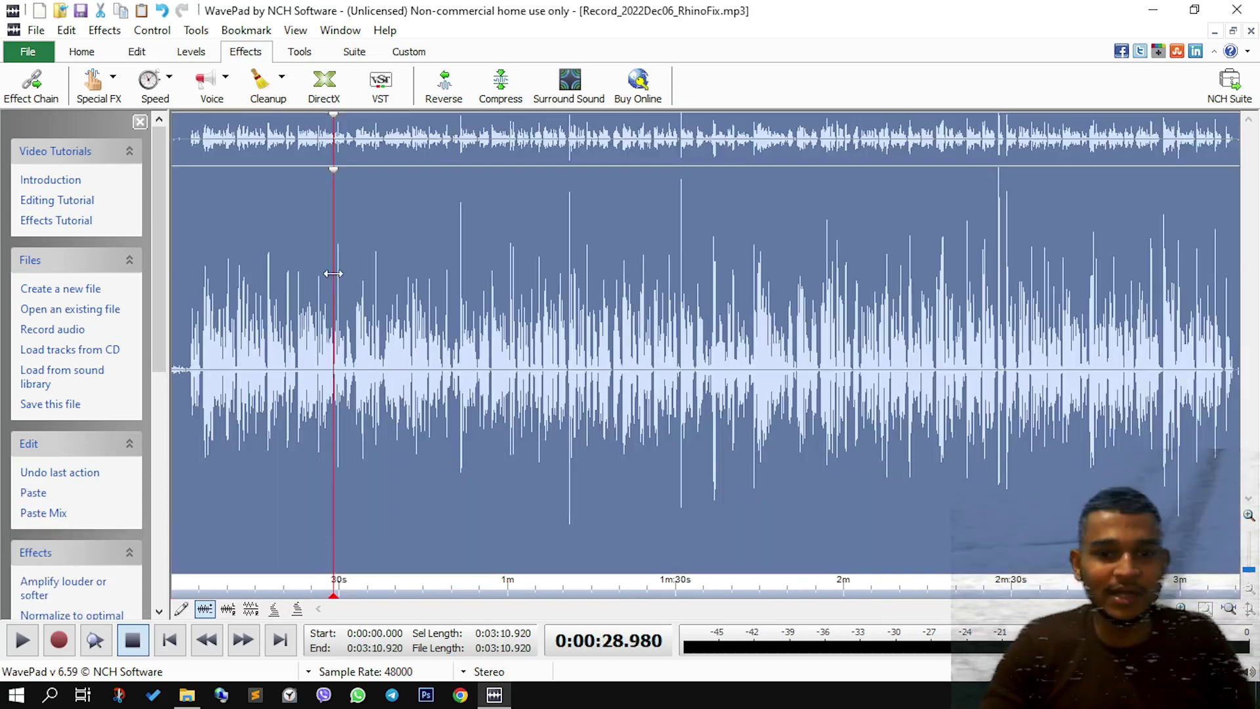
Apply spectral subtraction noise reduction based on the grabbed noise sample.
{"action": "left_click", "coordinate": [262, 84]}
{"action": "mouse_move", "coordinate": [307, 113]}
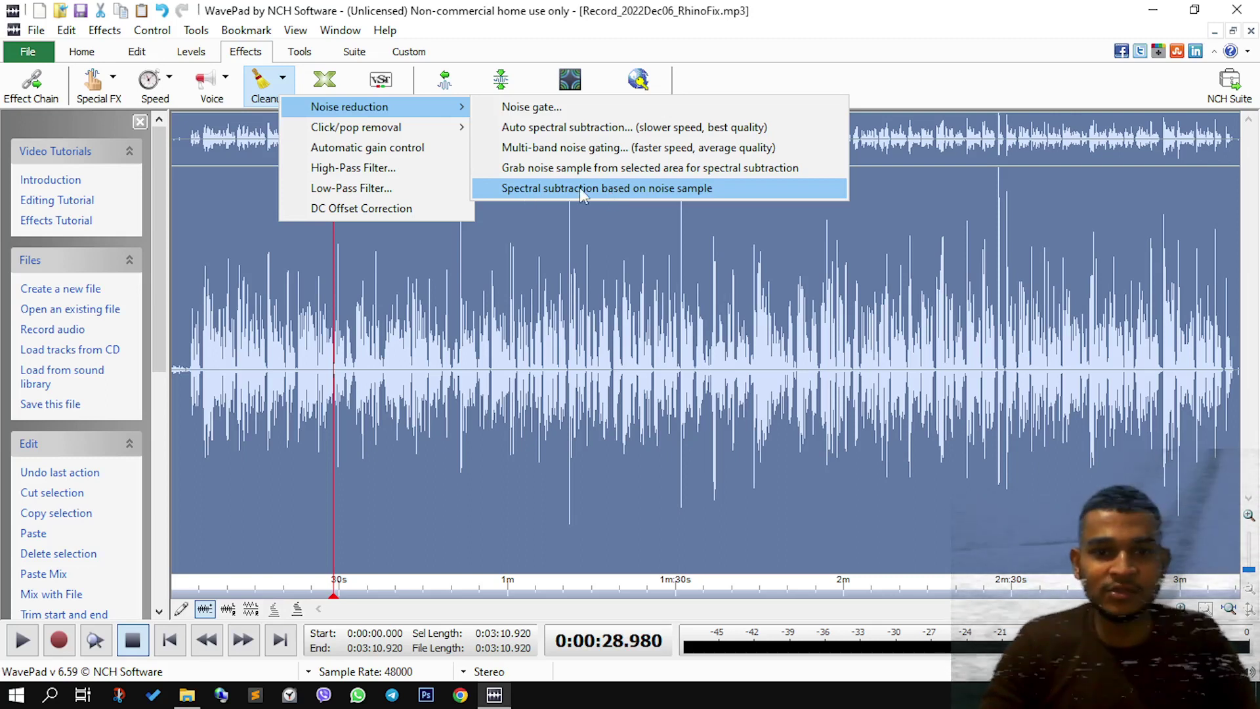
{"action": "left_click", "coordinate": [647, 190]}
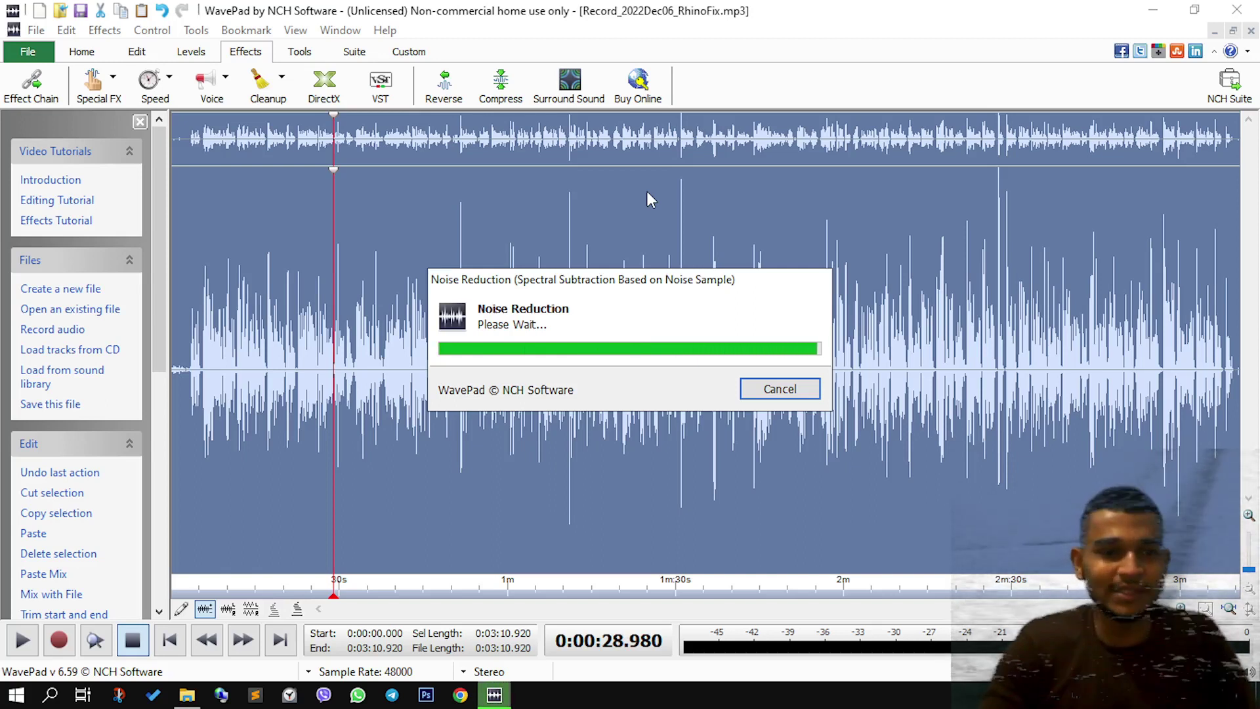
Check the quiet opening after cleanup, then select the entire recording.
{"action": "scroll", "coordinate": [180, 377], "scroll_direction": "up", "scroll_amount": 5}
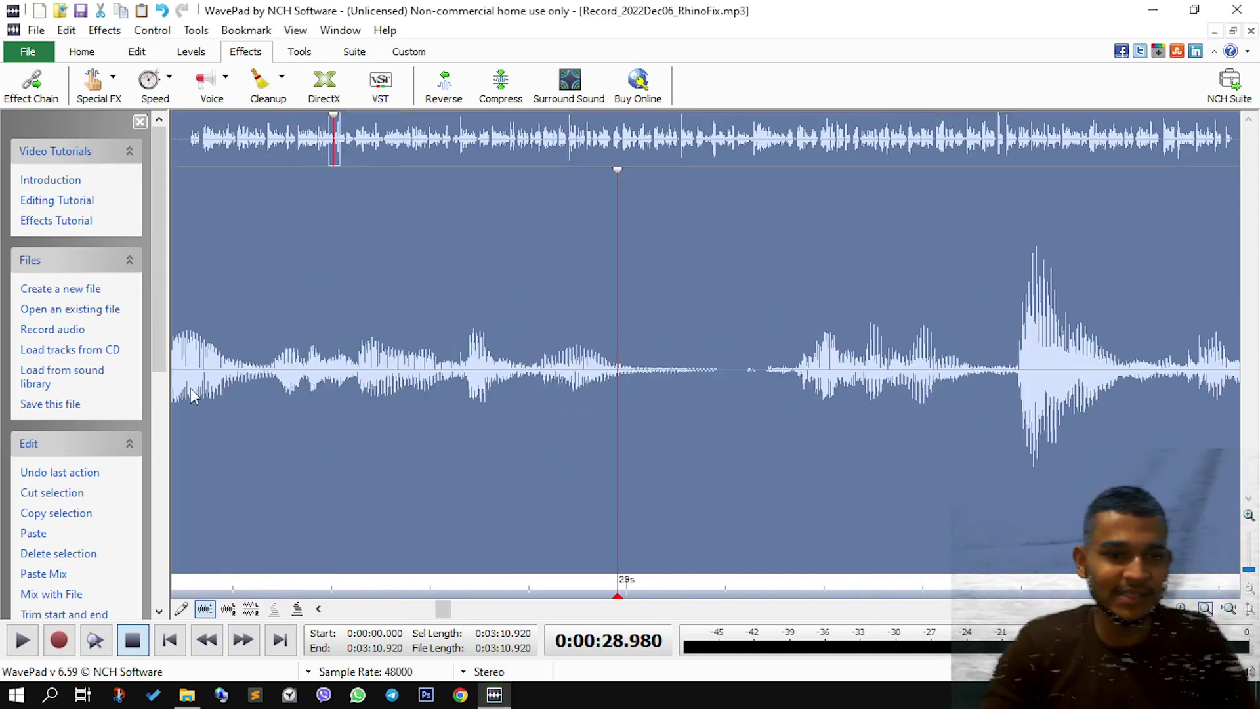
{"action": "scroll", "coordinate": [190, 388], "scroll_direction": "down", "scroll_amount": 5}
{"action": "left_click", "coordinate": [190, 397]}
{"action": "scroll", "coordinate": [189, 394], "scroll_direction": "up", "scroll_amount": 5}
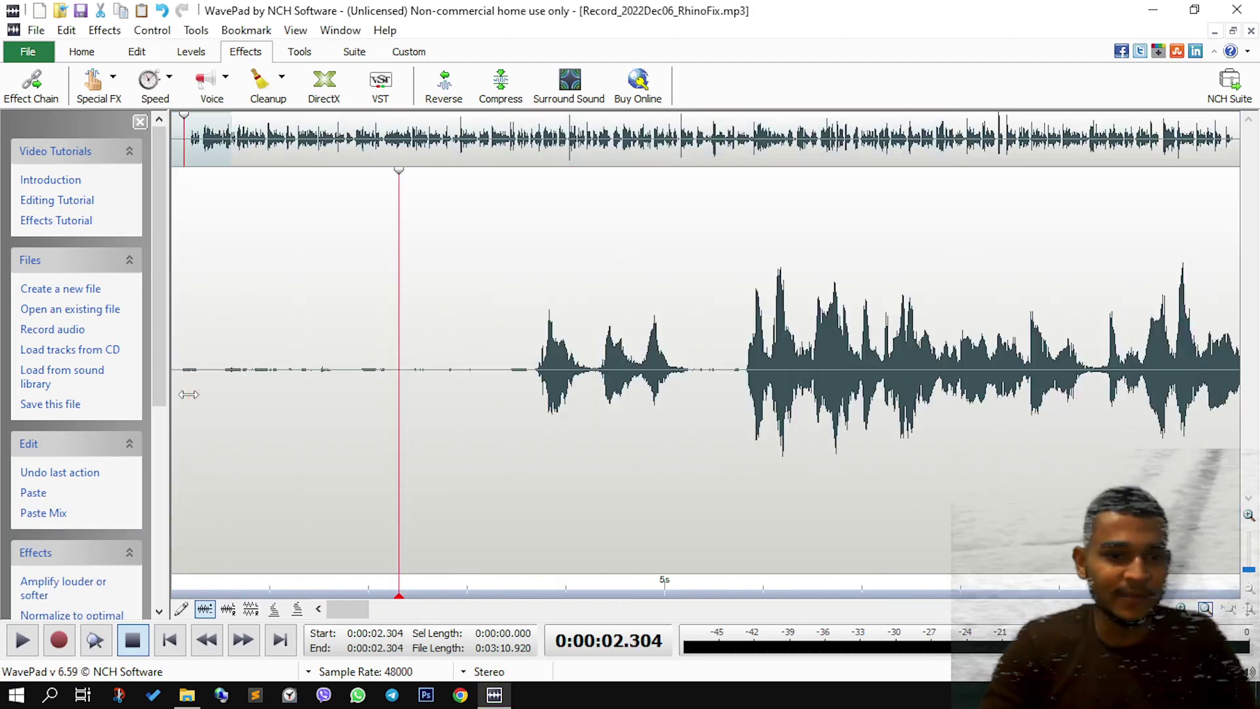
{"action": "scroll", "coordinate": [189, 394], "scroll_direction": "down", "scroll_amount": 5}
{"action": "scroll", "coordinate": [189, 394], "scroll_direction": "up", "scroll_amount": 6}
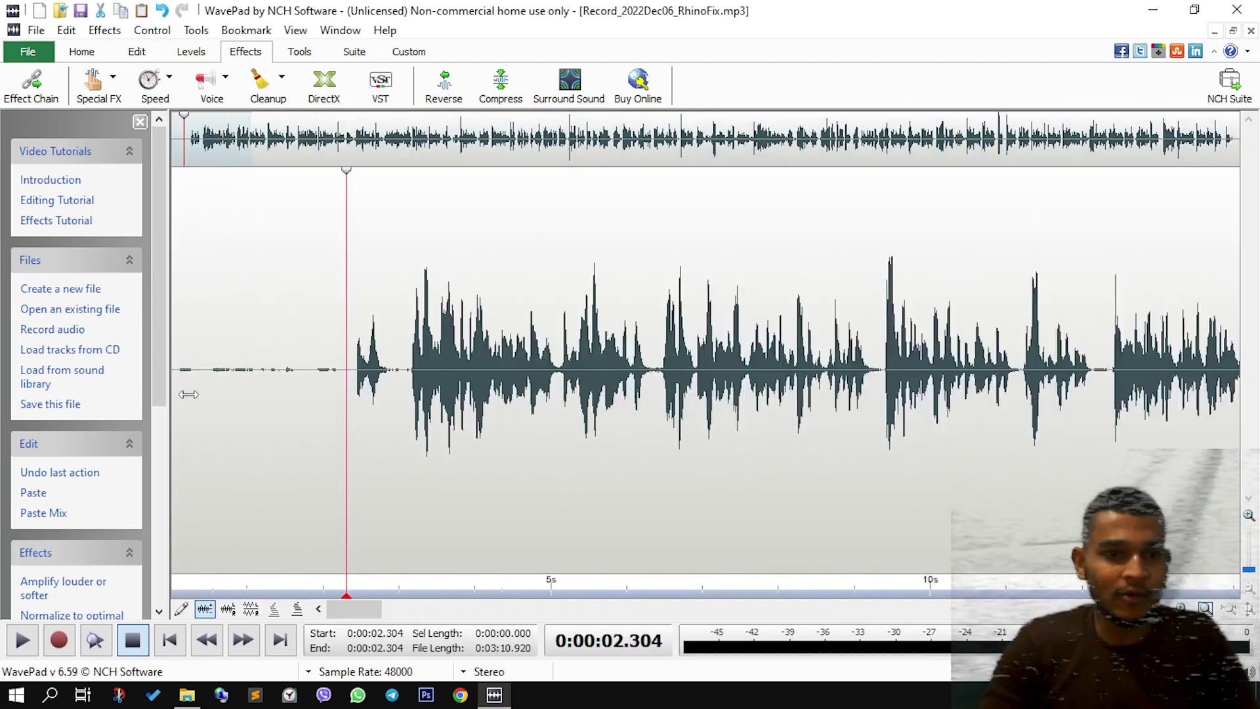
{"action": "left_click", "coordinate": [284, 405]}
{"action": "key", "text": "ctrl+a"}
{"action": "scroll", "coordinate": [419, 386], "scroll_direction": "down", "scroll_amount": 6}
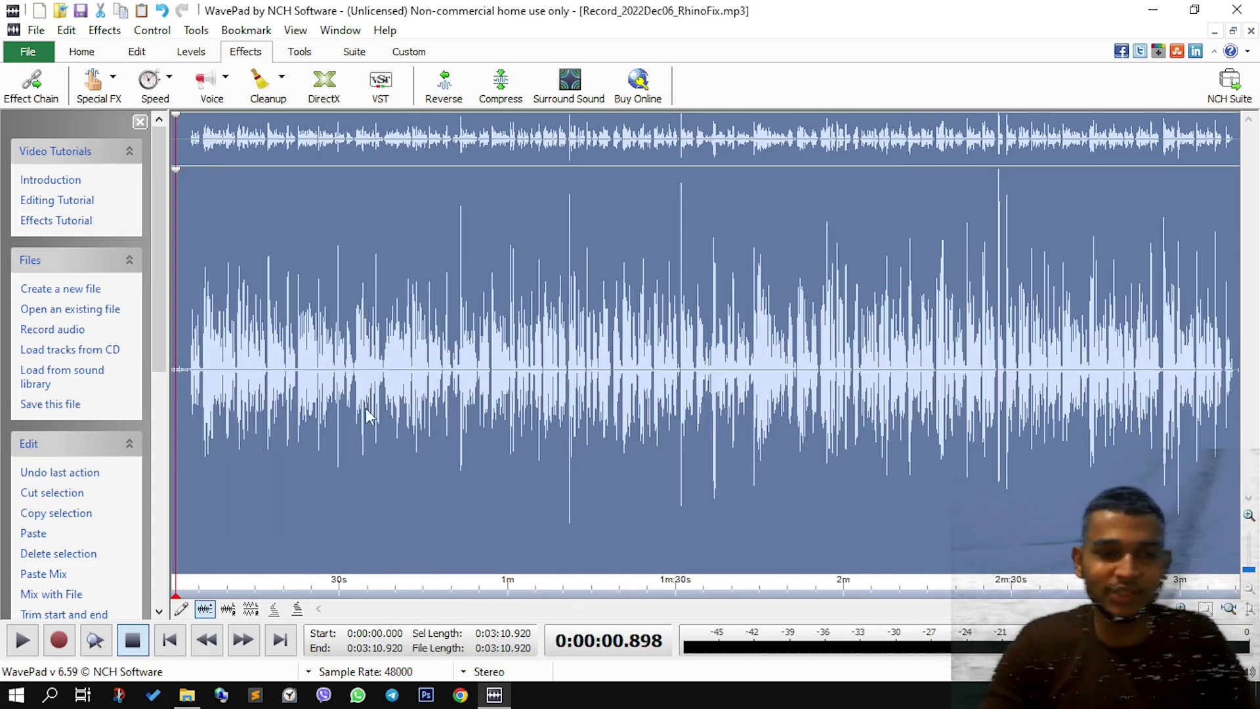
Run Auto Spectral Subtraction with Silence to Audio Proportion kept at 30%.
{"action": "left_click", "coordinate": [265, 107]}
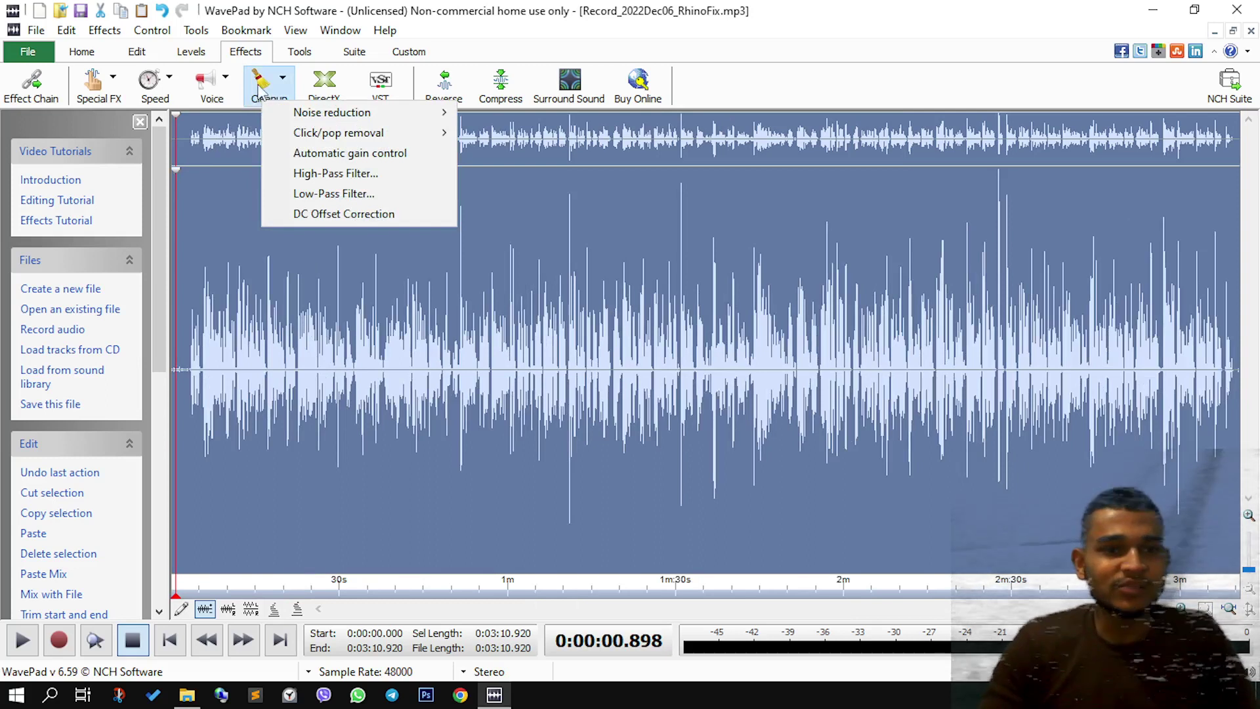
{"action": "left_click", "coordinate": [266, 102]}
{"action": "left_click", "coordinate": [278, 107]}
{"action": "mouse_move", "coordinate": [337, 124]}
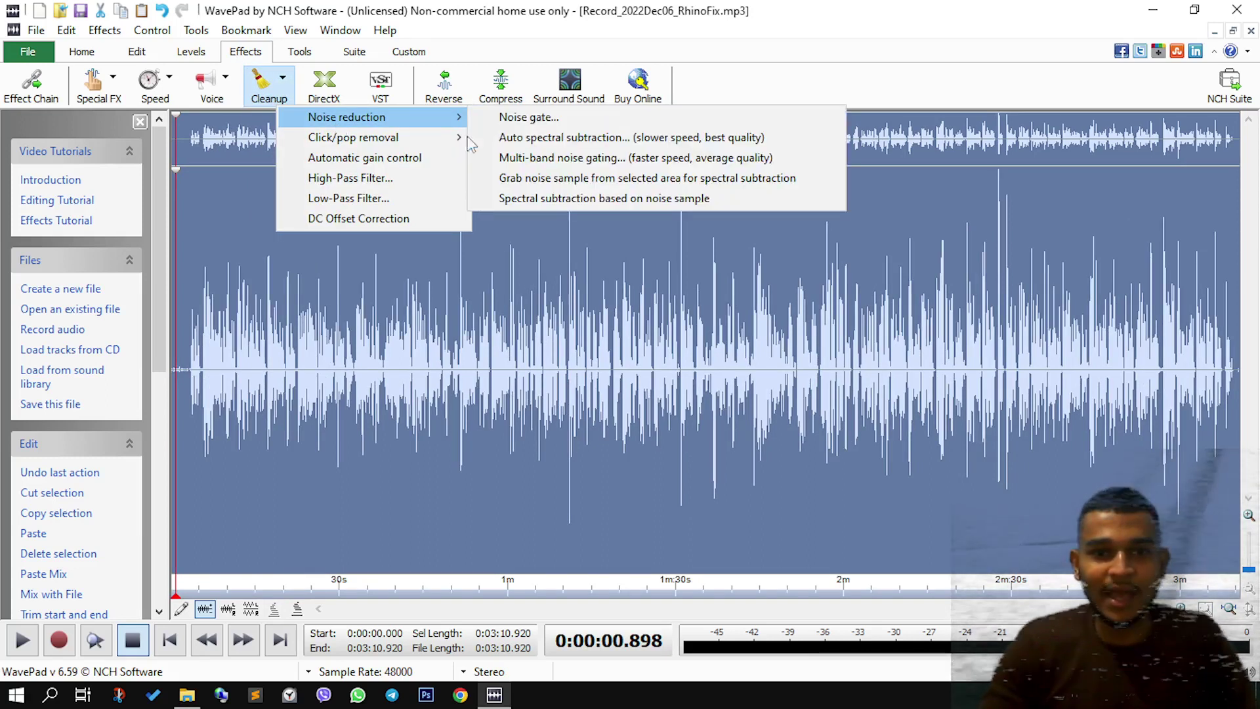
{"action": "left_click", "coordinate": [597, 139]}
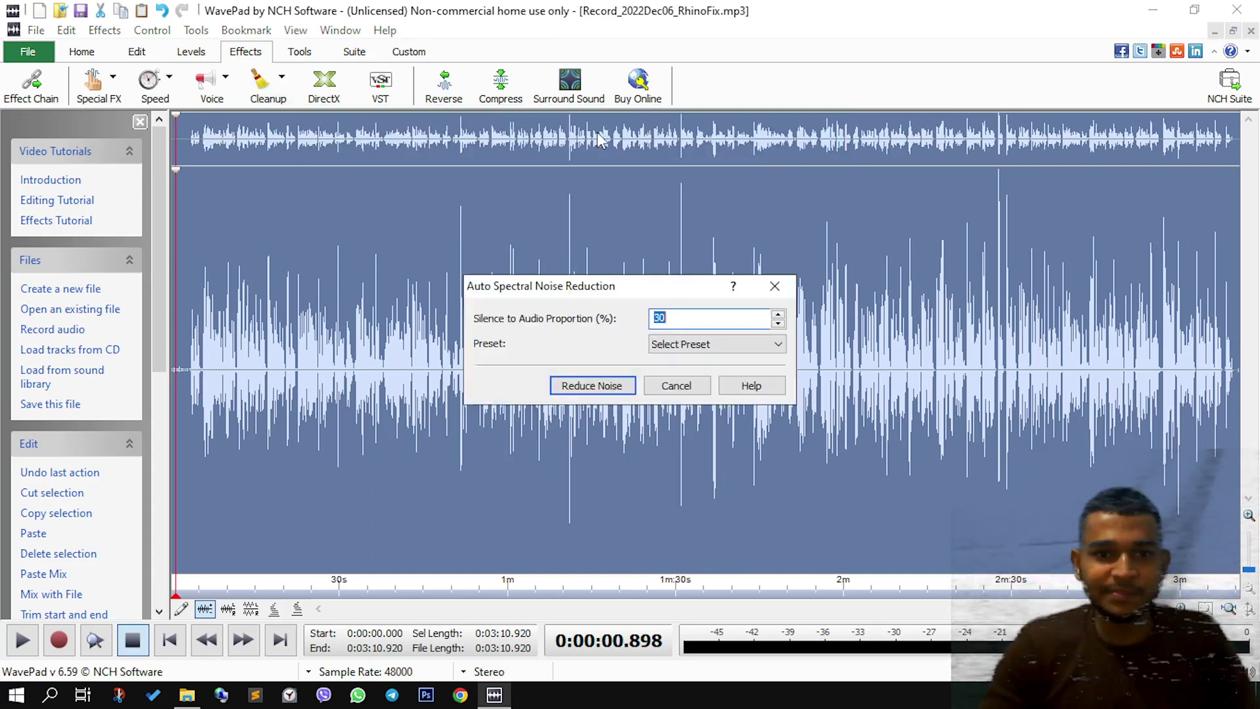
{"action": "left_click", "coordinate": [594, 392]}
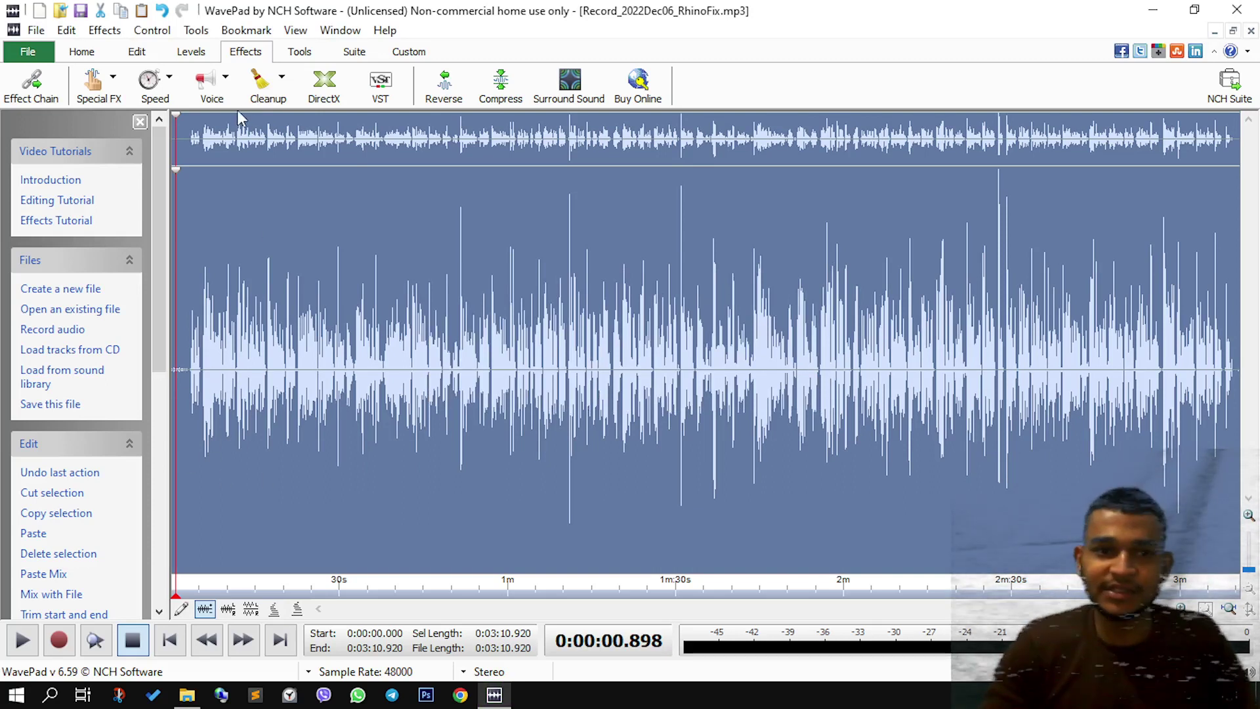
{"action": "left_click", "coordinate": [267, 96]}
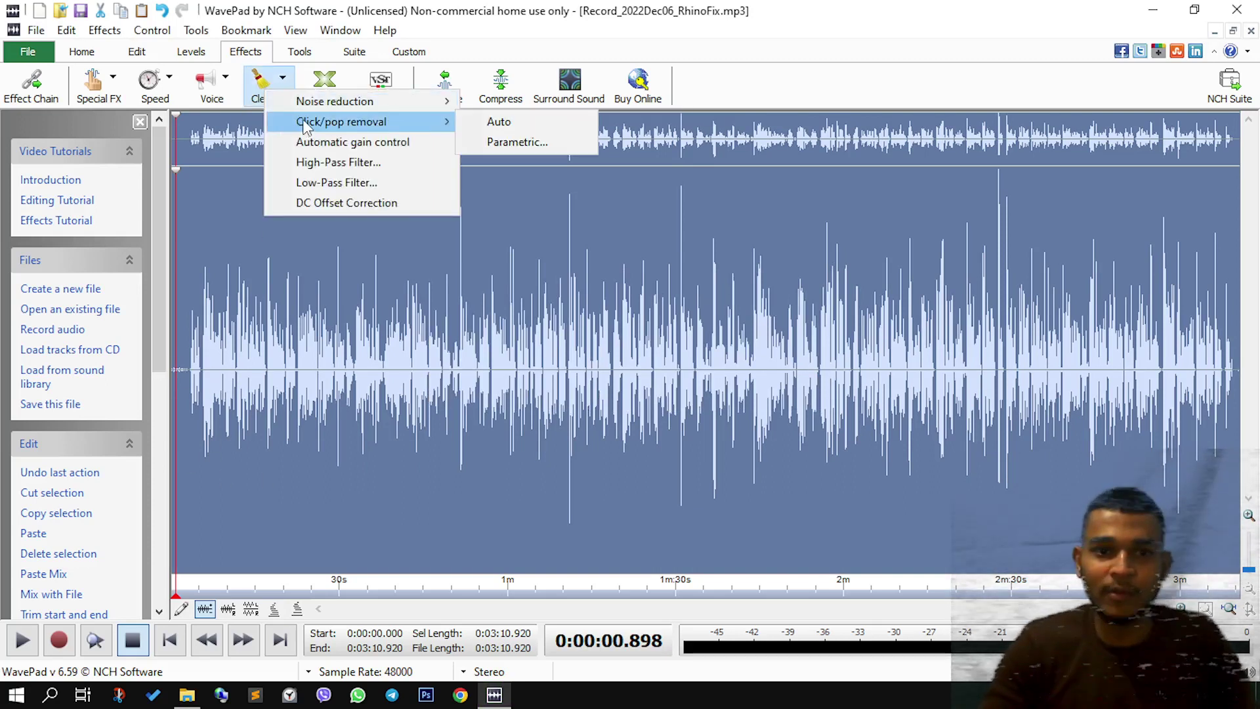
{"action": "left_click", "coordinate": [566, 129]}
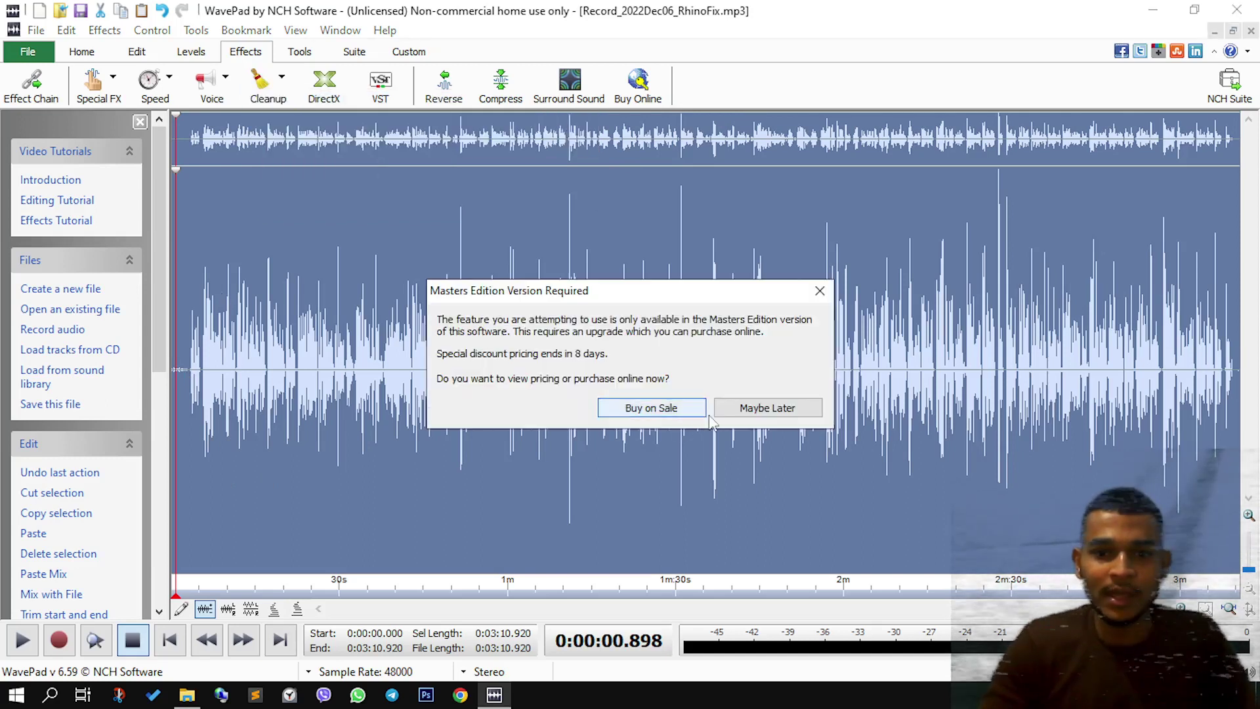
{"action": "left_click", "coordinate": [755, 414]}
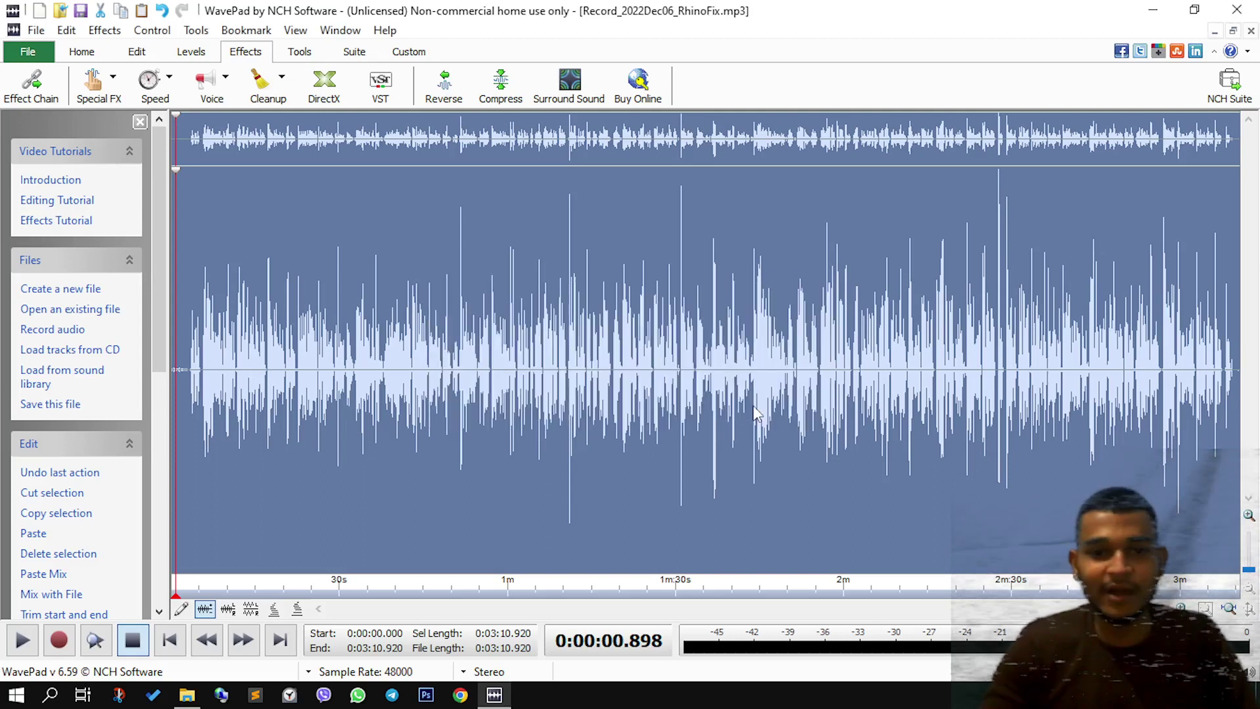
{"action": "left_click", "coordinate": [357, 278]}
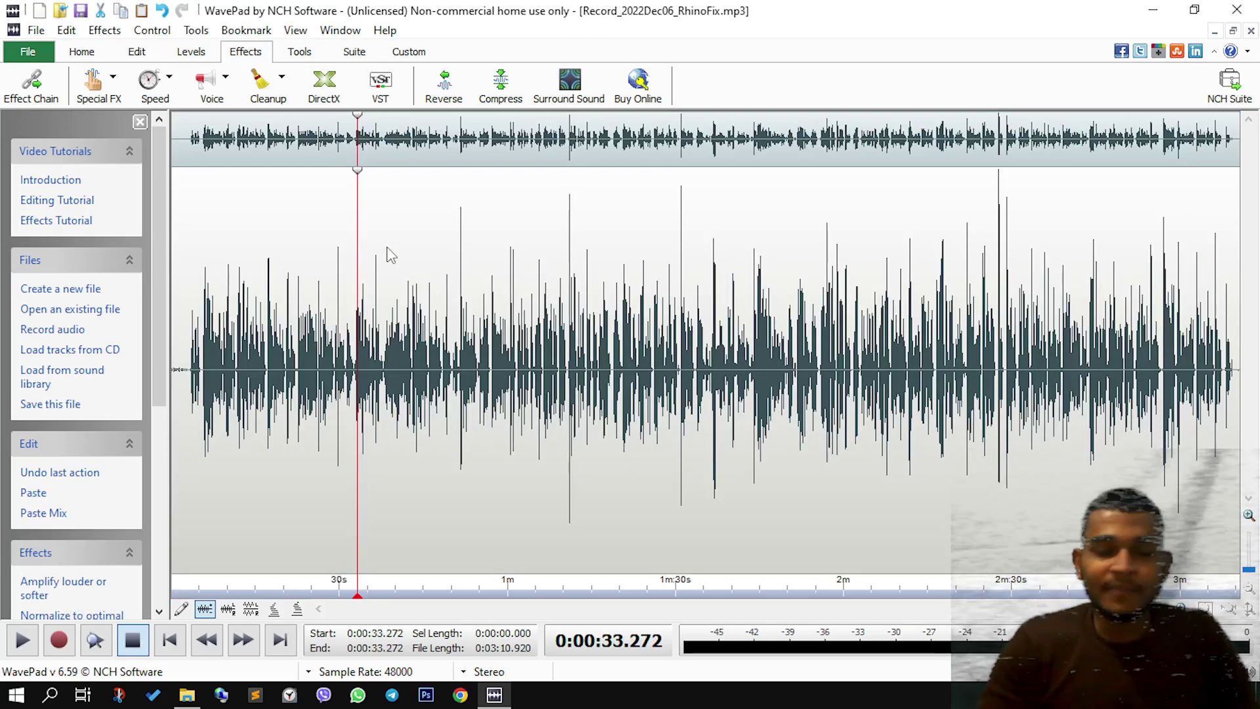
Amplify the whole recording with Gain set to 120%.
{"action": "left_click", "coordinate": [294, 258]}
{"action": "key", "text": "ctrl+a"}
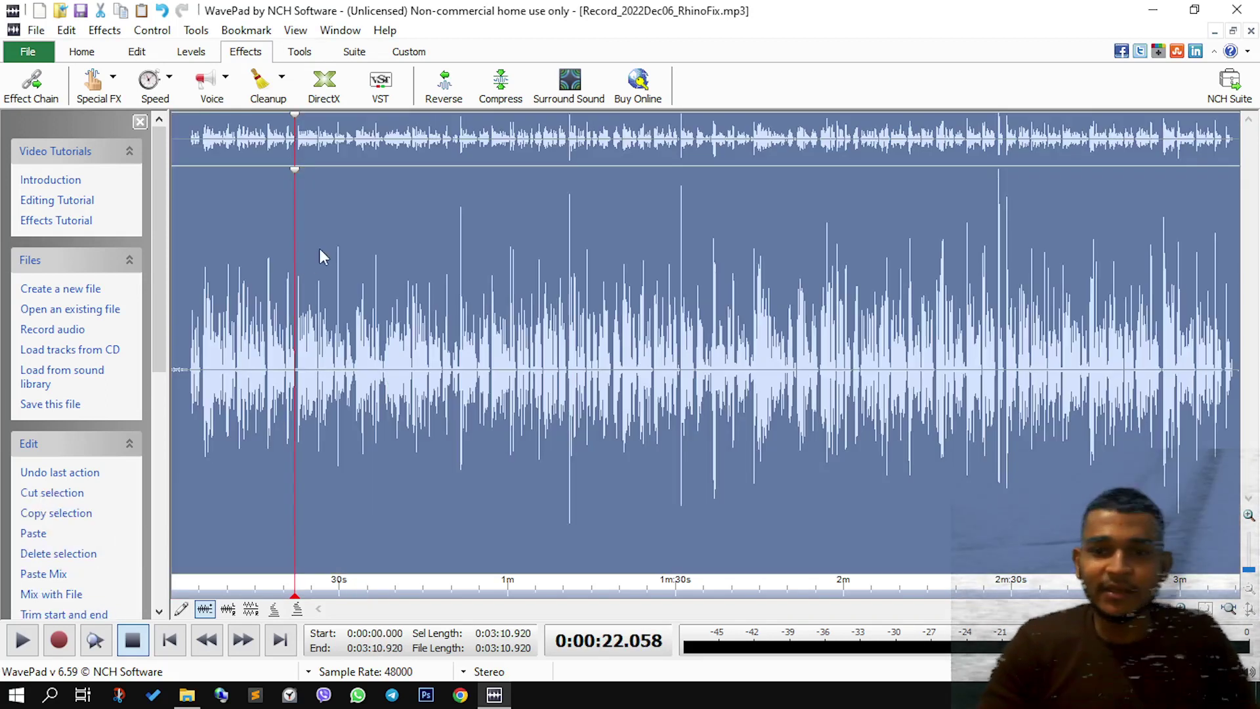
{"action": "left_click", "coordinate": [191, 51]}
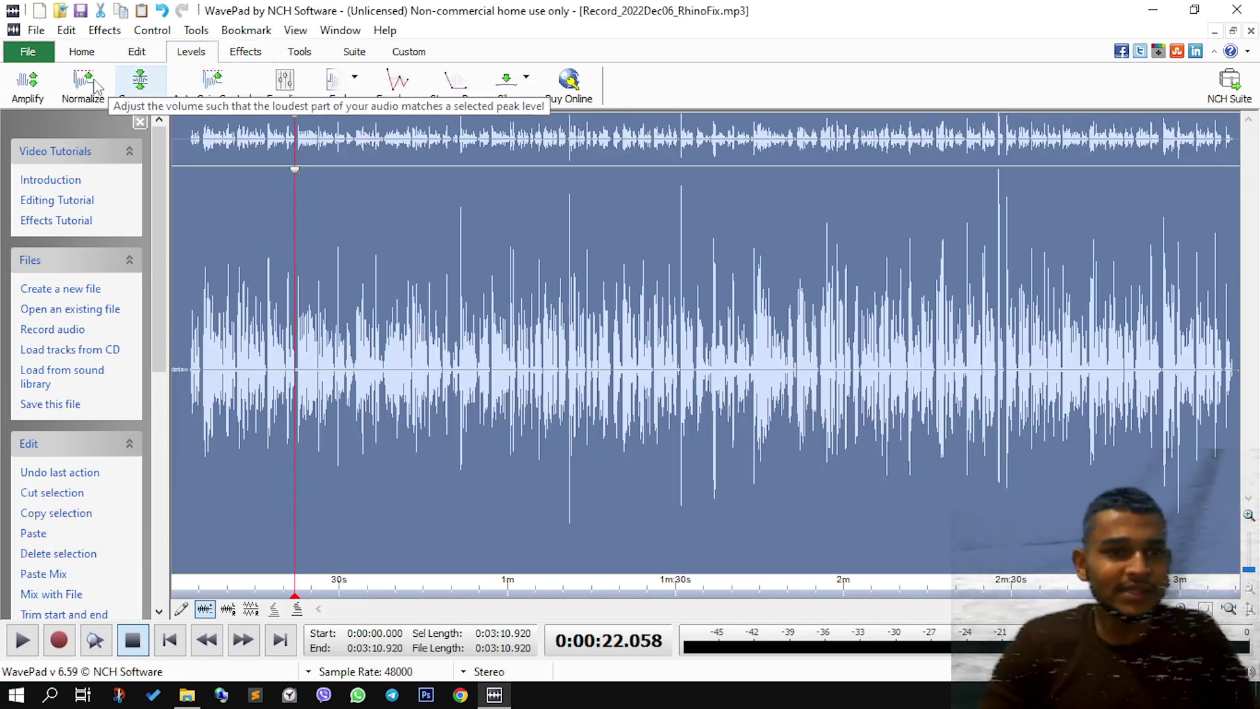
{"action": "left_click", "coordinate": [21, 93]}
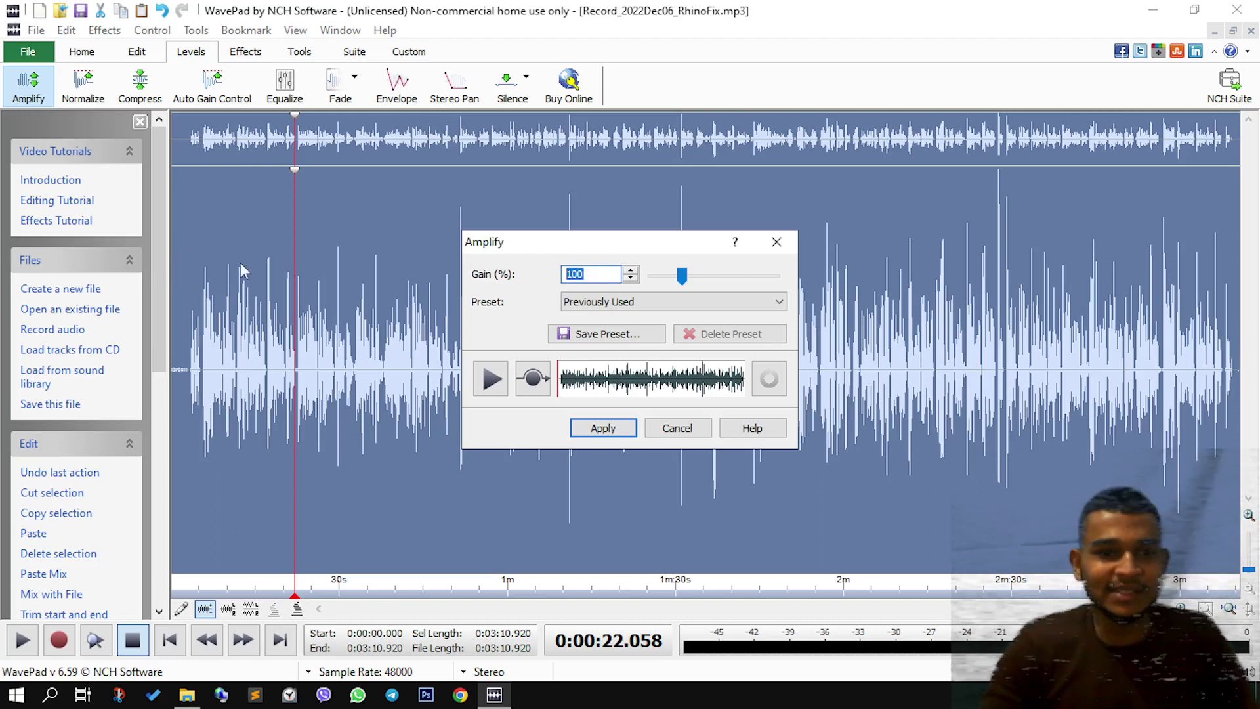
{"action": "left_click", "coordinate": [577, 275]}
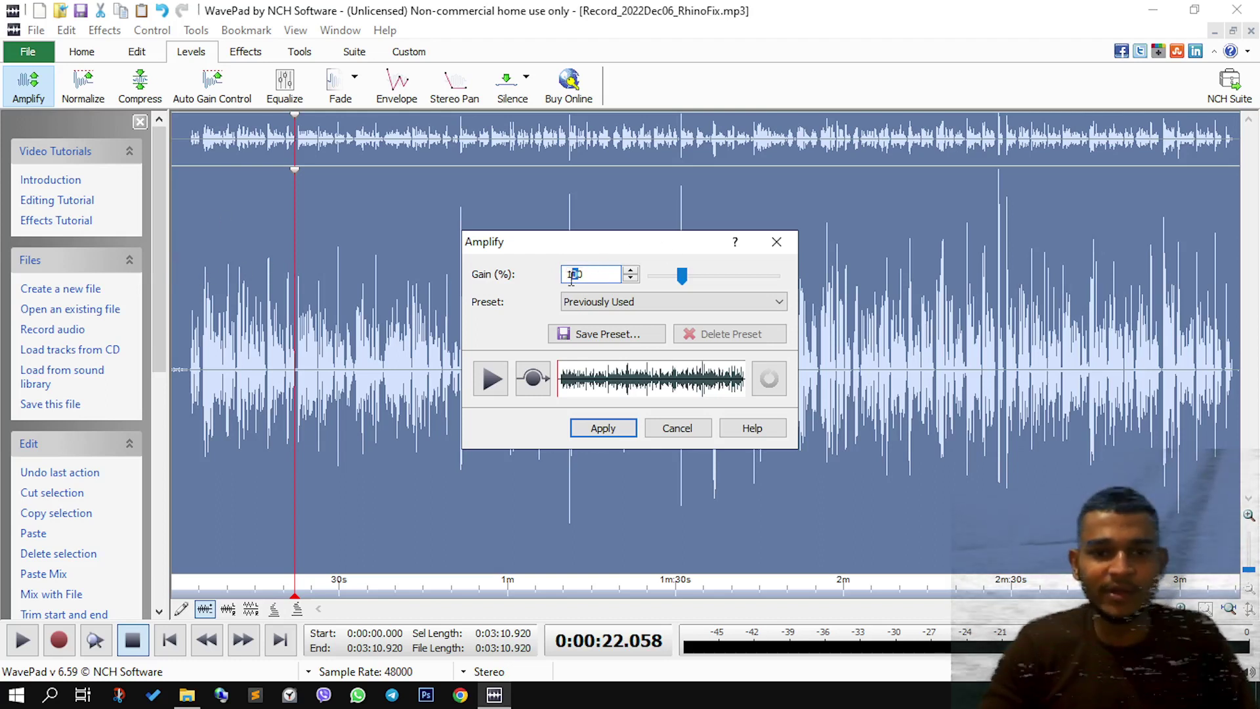
{"action": "key", "text": "BackSpace"}
{"action": "type", "text": "2"}
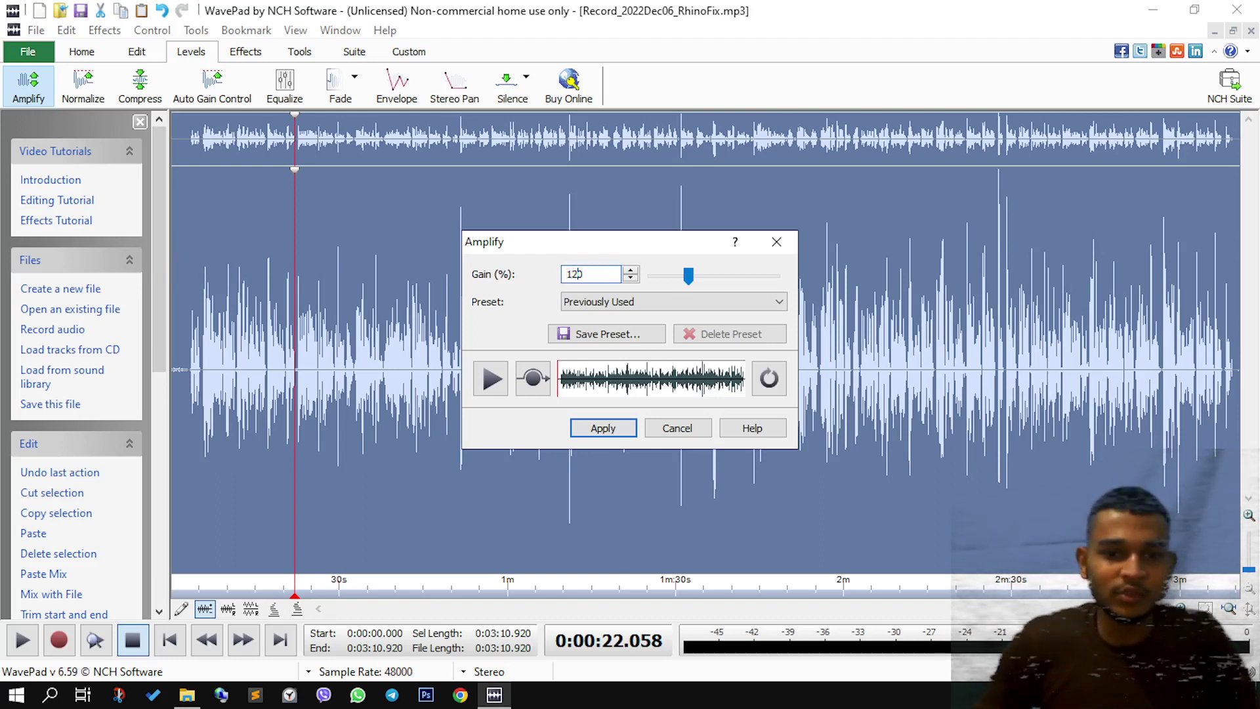
{"action": "left_click", "coordinate": [770, 379]}
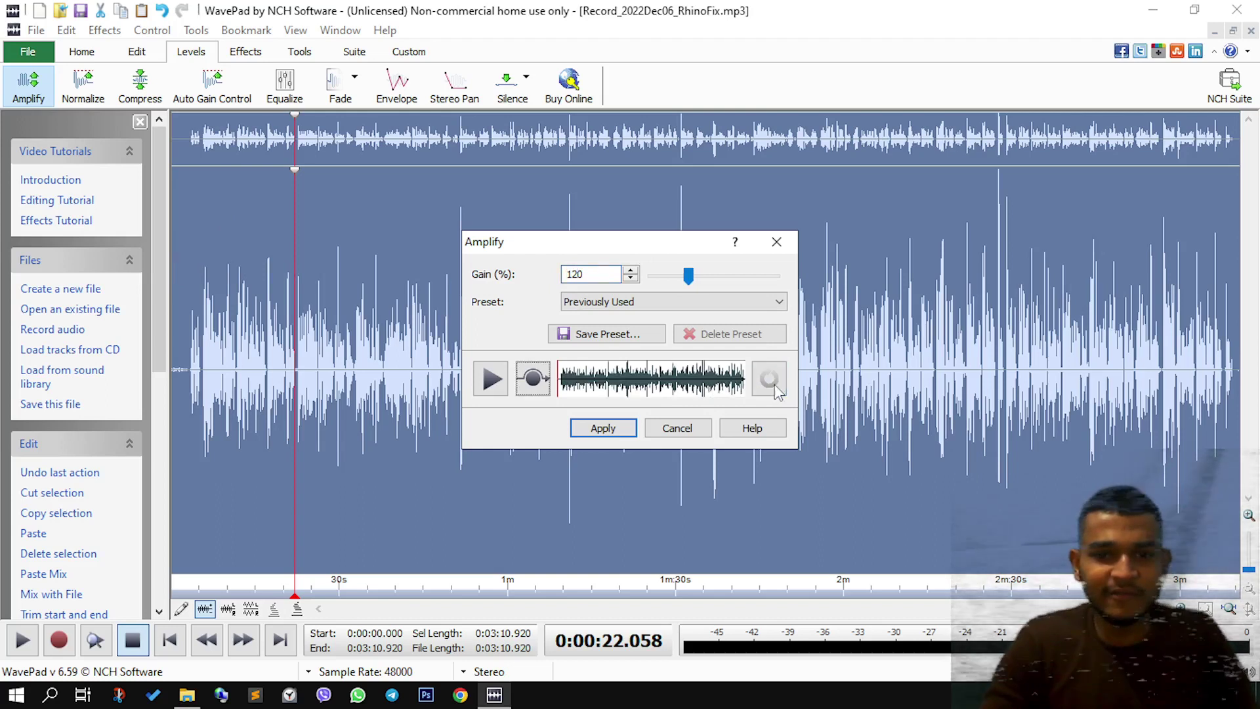
{"action": "left_click", "coordinate": [593, 432]}
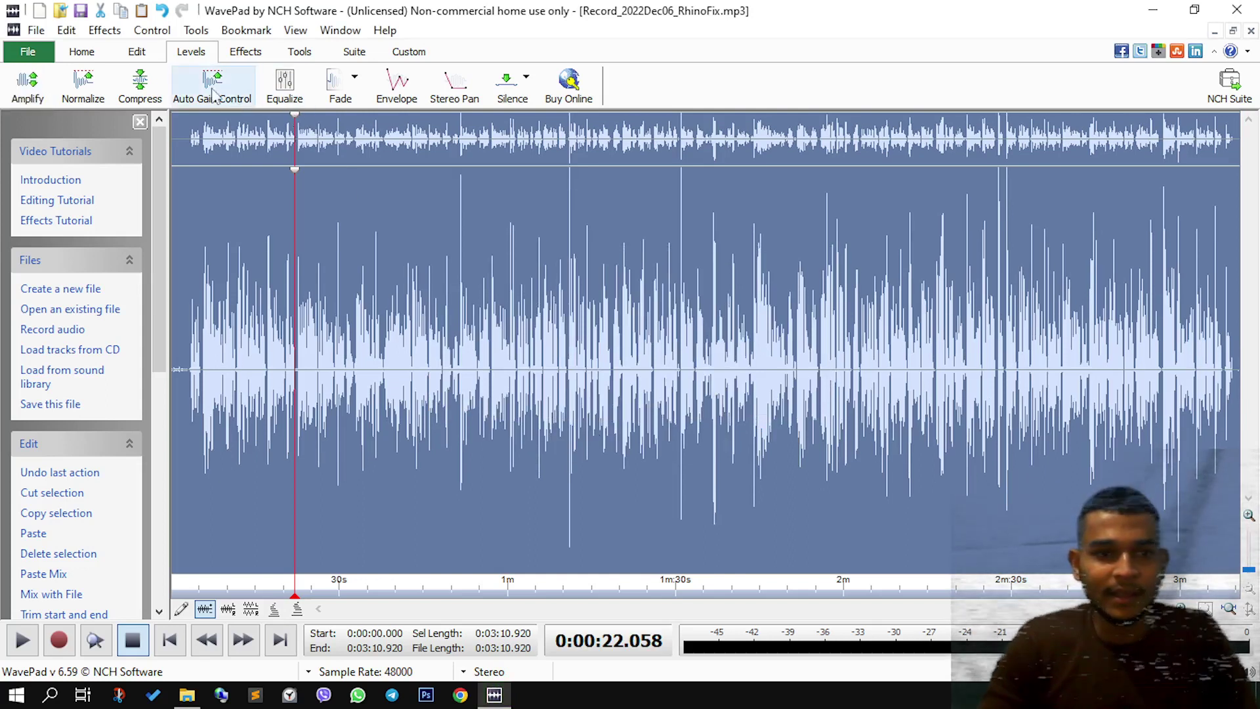
Normalize the amplified recording, then audition it at points between 0:12 and 2:36.
{"action": "left_click", "coordinate": [95, 95]}
{"action": "left_click", "coordinate": [618, 423]}
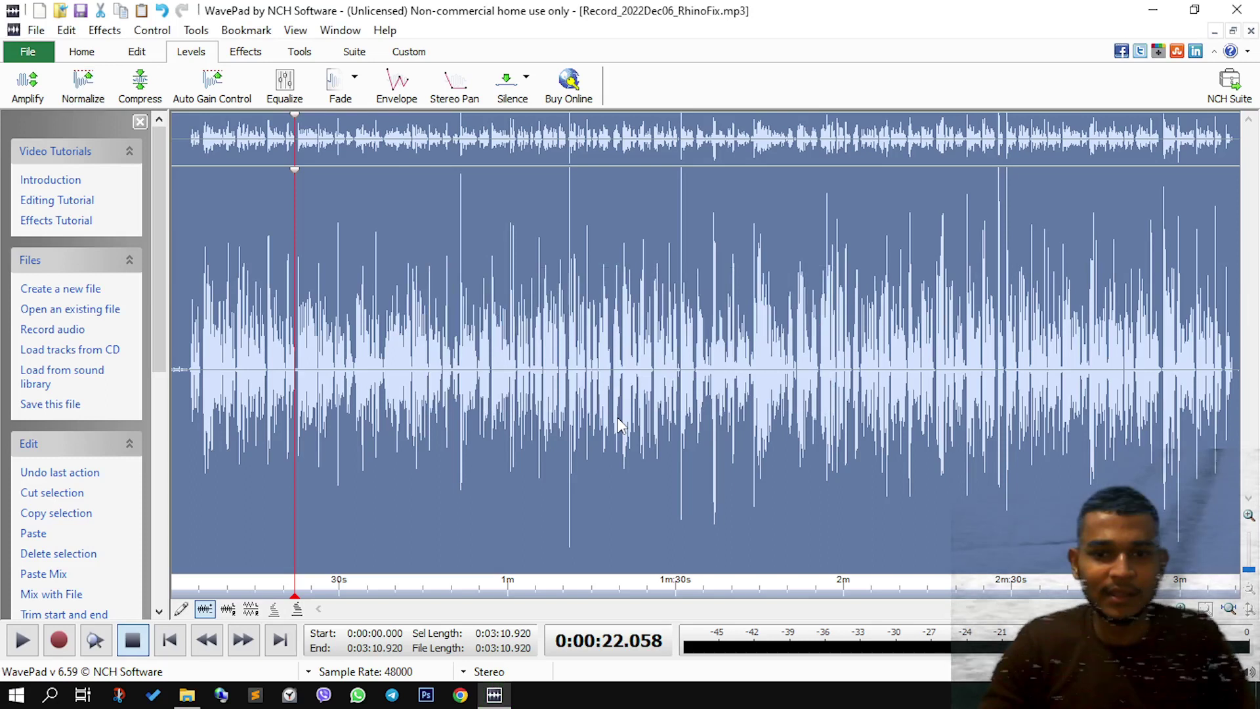
{"action": "left_click", "coordinate": [463, 174]}
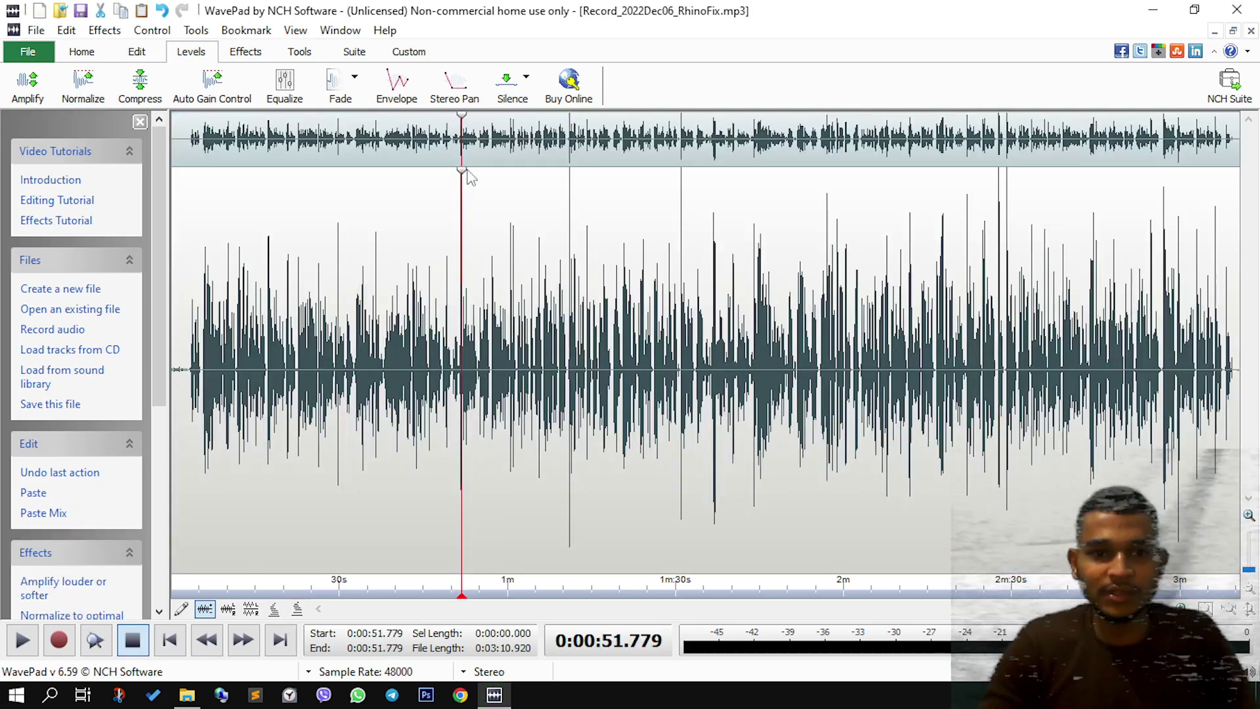
{"action": "left_click", "coordinate": [479, 191]}
{"action": "left_click", "coordinate": [535, 188]}
{"action": "left_click", "coordinate": [585, 191]}
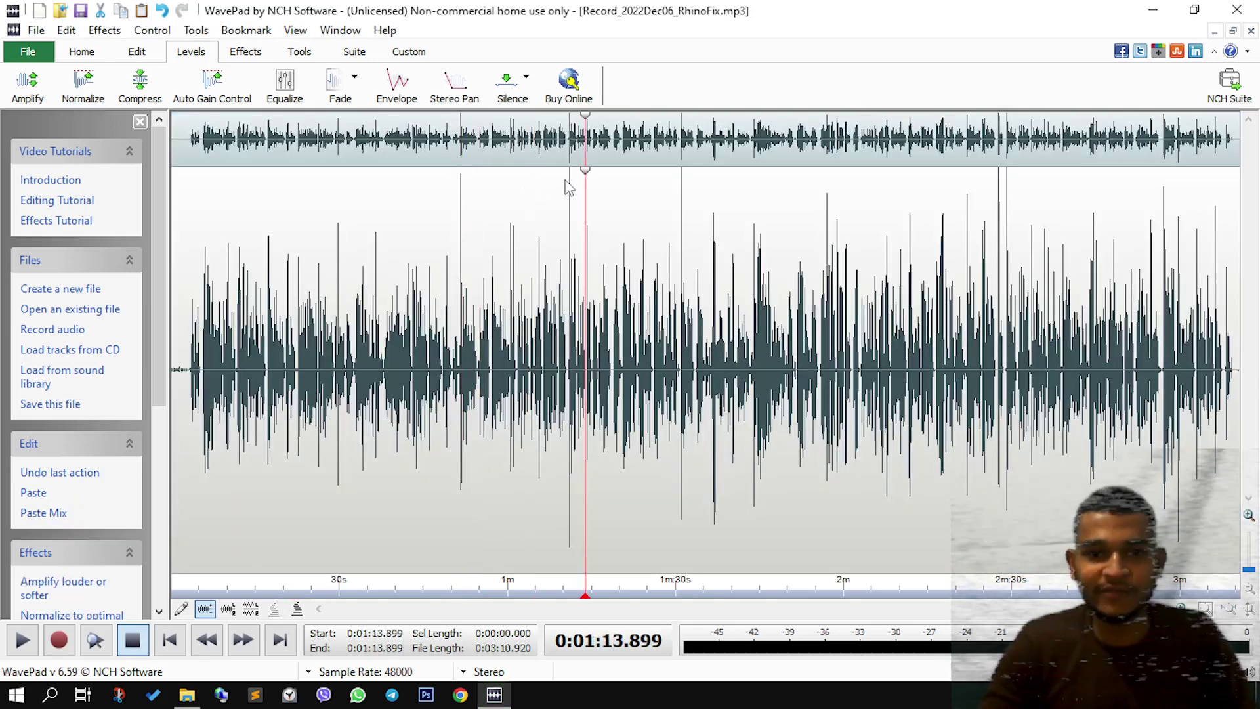
{"action": "left_click_drag", "start_coordinate": [577, 189], "coordinate": [565, 189]}
{"action": "left_click", "coordinate": [554, 190]}
{"action": "left_click_drag", "start_coordinate": [449, 189], "coordinate": [468, 189]}
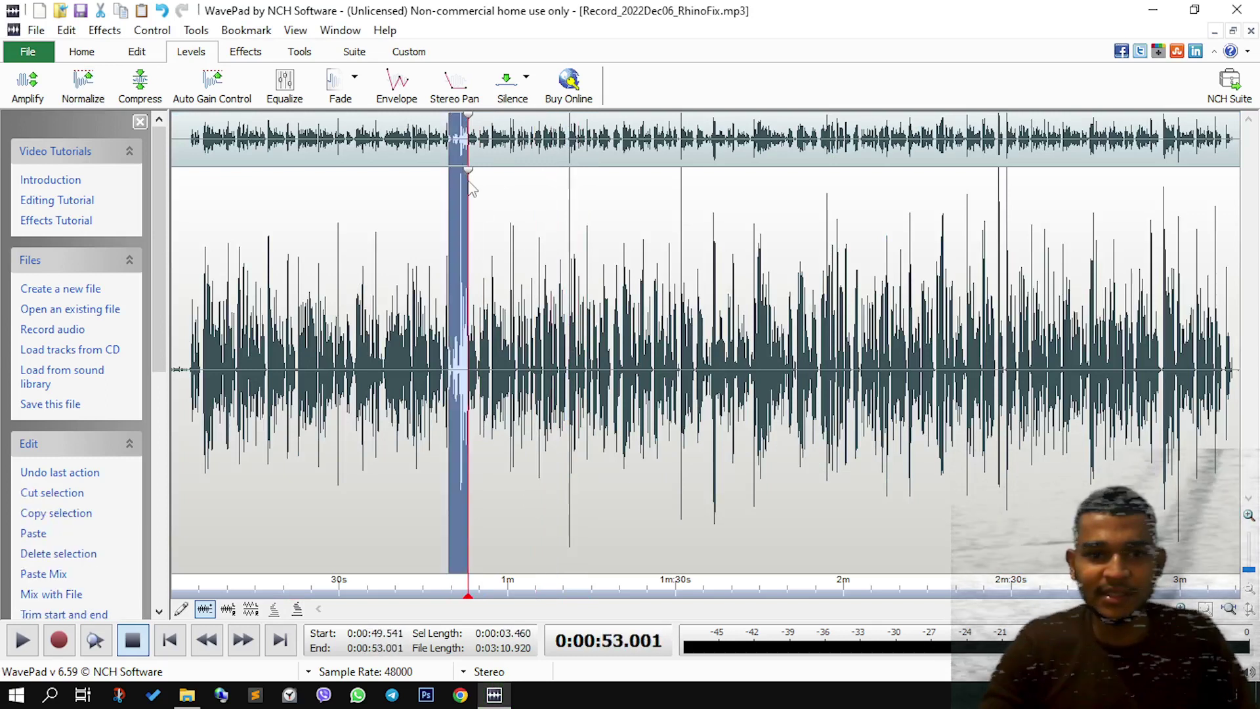
{"action": "mouse_move", "coordinate": [1023, 196]}
{"action": "left_mouse_down"}
{"action": "mouse_move", "coordinate": [985, 197]}
{"action": "mouse_move", "coordinate": [1014, 197]}
{"action": "left_mouse_up"}
{"action": "left_click", "coordinate": [1048, 194]}
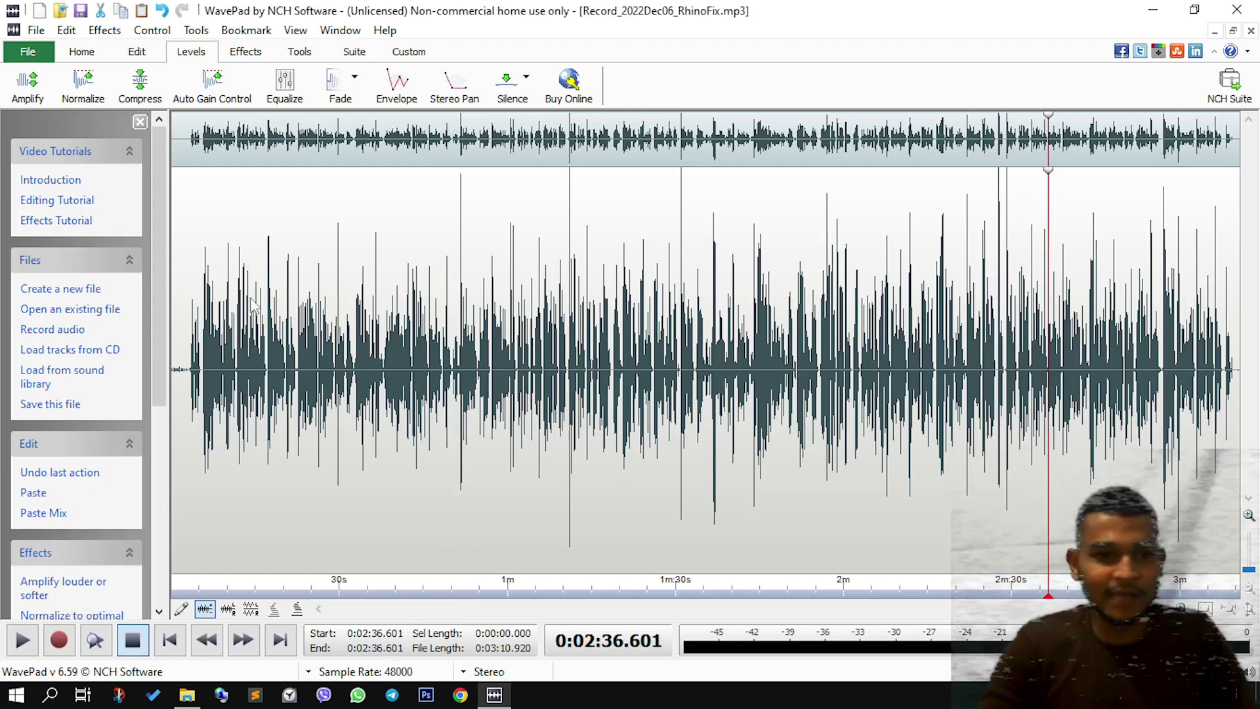
{"action": "left_click", "coordinate": [239, 281]}
Save the recording as Record_2022Dec06_RhinoFix.mp3 with CBR 320 kbps encoding.
{"action": "left_click", "coordinate": [176, 587]}
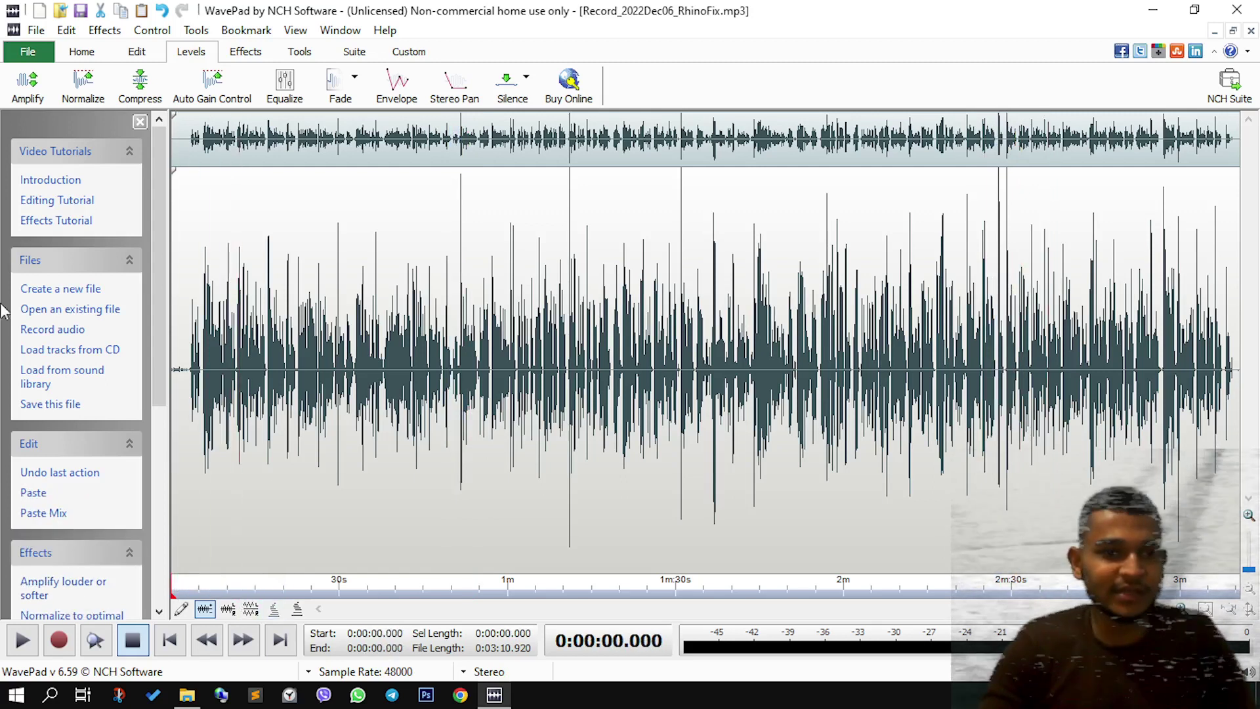
{"action": "left_click", "coordinate": [82, 51]}
{"action": "left_click", "coordinate": [153, 84]}
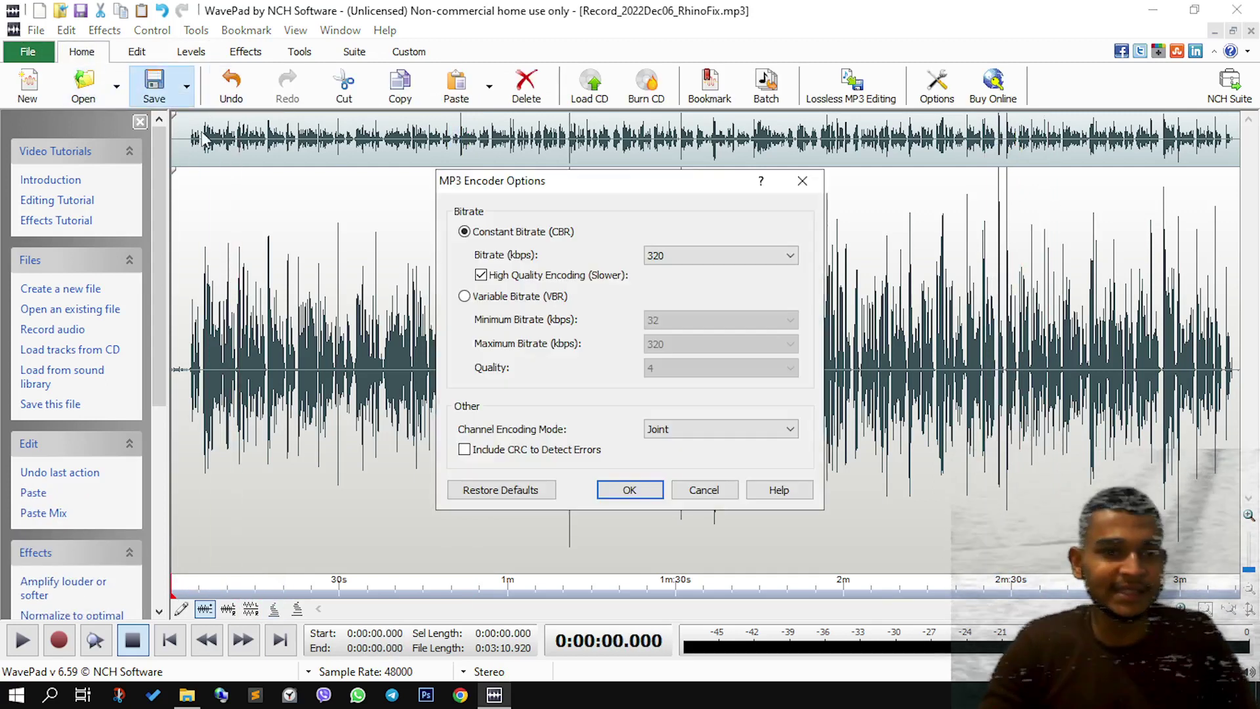
{"action": "left_click", "coordinate": [636, 491]}
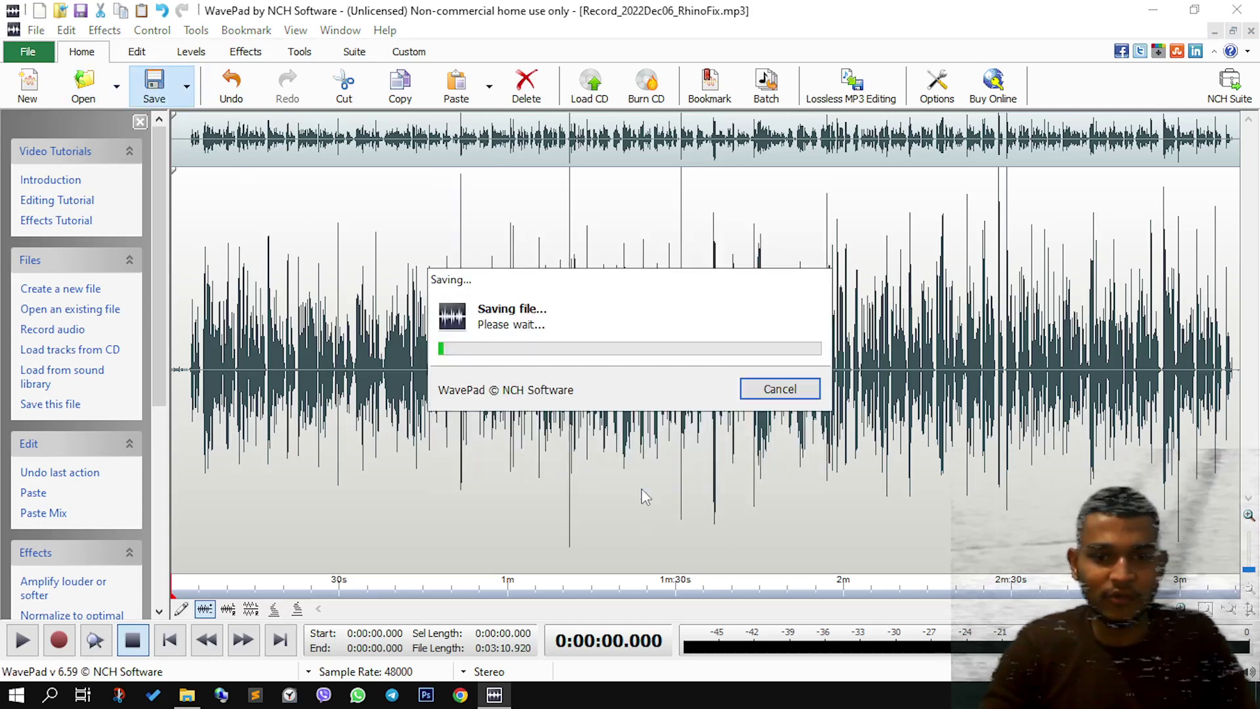